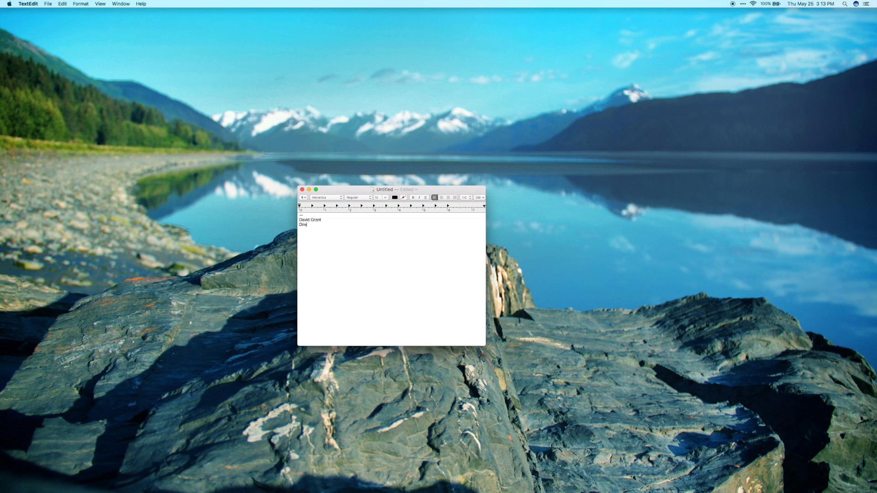
Step: Complete the signature text with the title "Director, Marketing & Sales" and the company line "Creative Technology Solutions, Inc."
{"action": "type", "text": "Ma"}
{"action": "type", "text": "rketing & Sales "}
{"action": "type", "text": "Creative Technology"}
{"action": "type", "text": " Solutions"}
{"action": "type", "text": ", Inc."}
Step: Make the name line of the signature bold and colour the company line dark indigo
{"action": "left_click_drag", "start_coordinate": [326, 219], "coordinate": [298, 220]}
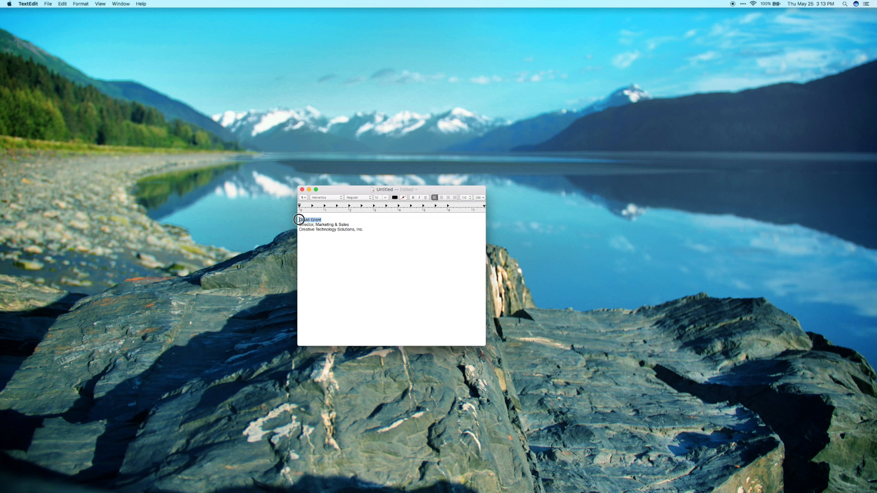
{"action": "left_click", "coordinate": [413, 198]}
{"action": "left_click_drag", "start_coordinate": [370, 229], "coordinate": [298, 229]}
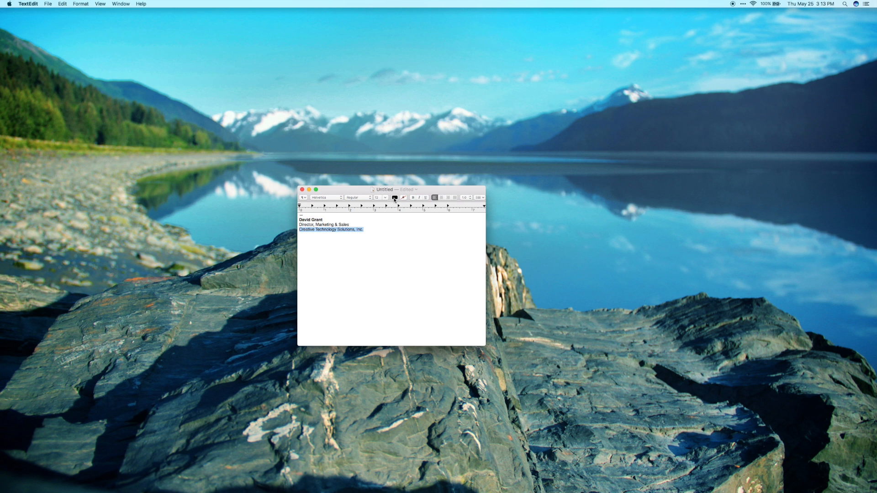
{"action": "left_click", "coordinate": [395, 198]}
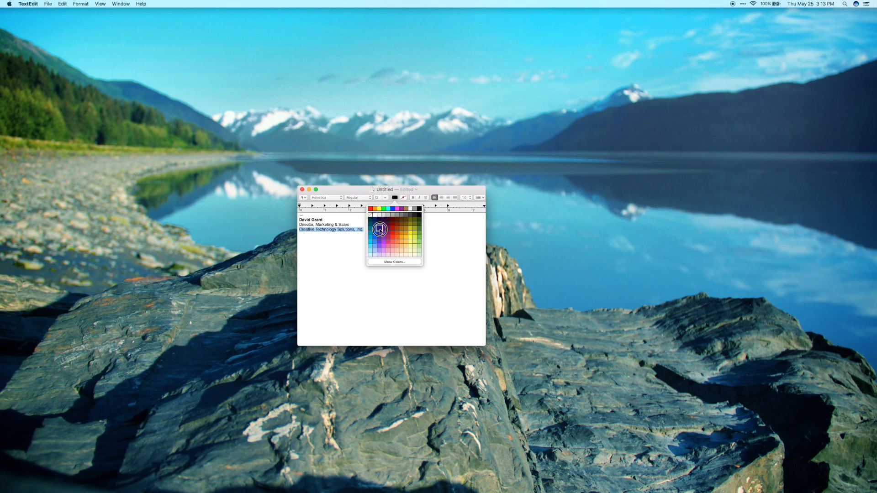
{"action": "left_click", "coordinate": [379, 229]}
Step: Set the font of the whole signature text to Open Sans
{"action": "left_click_drag", "start_coordinate": [363, 229], "coordinate": [321, 202]}
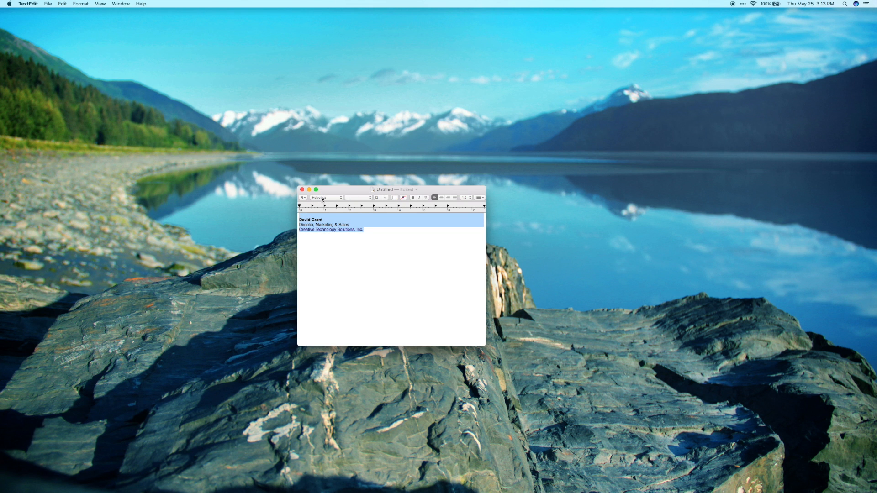
{"action": "left_click", "coordinate": [322, 200]}
{"action": "left_click", "coordinate": [323, 199]}
{"action": "type", "text": "o"}
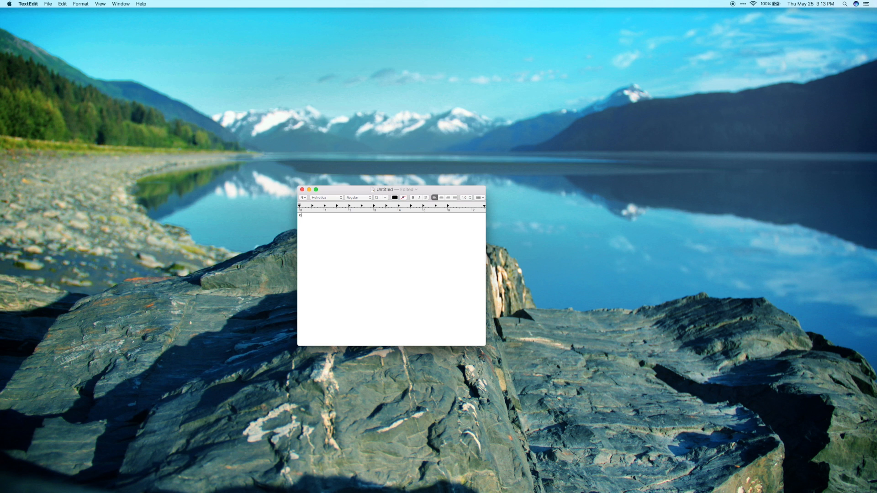
{"action": "key", "text": "super+z"}
{"action": "left_click", "coordinate": [335, 197]}
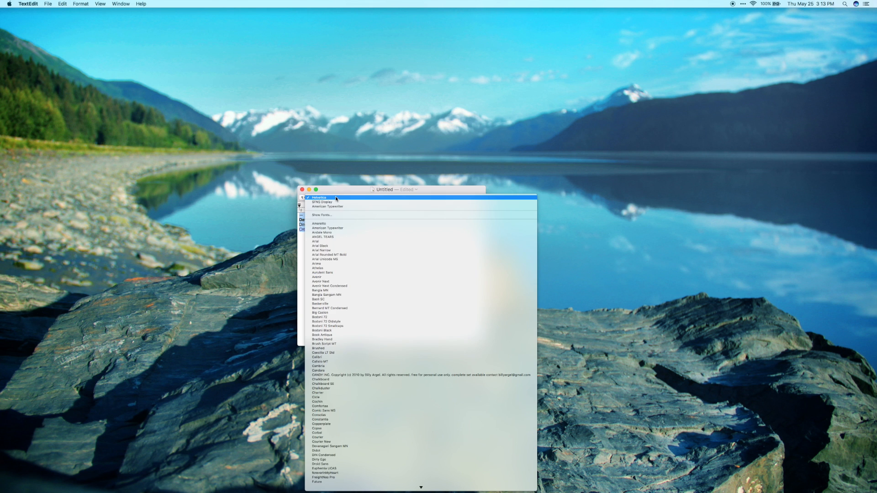
{"action": "key", "text": "o"}
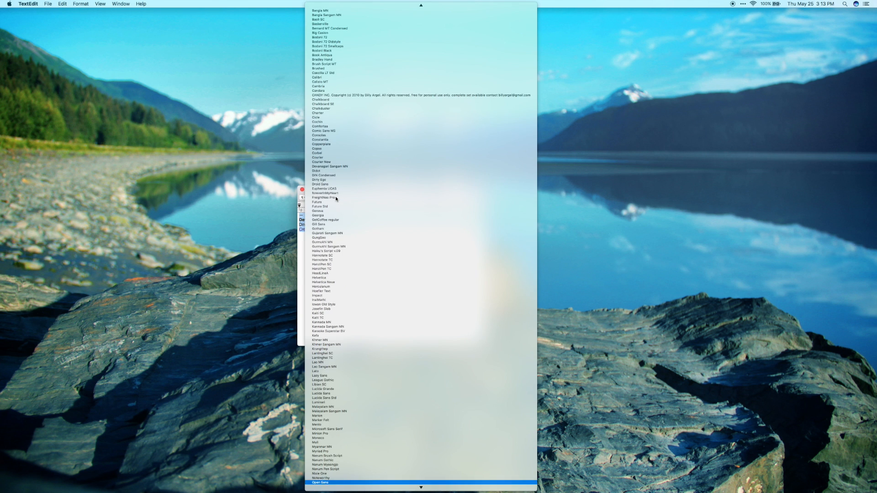
{"action": "key", "text": "Return"}
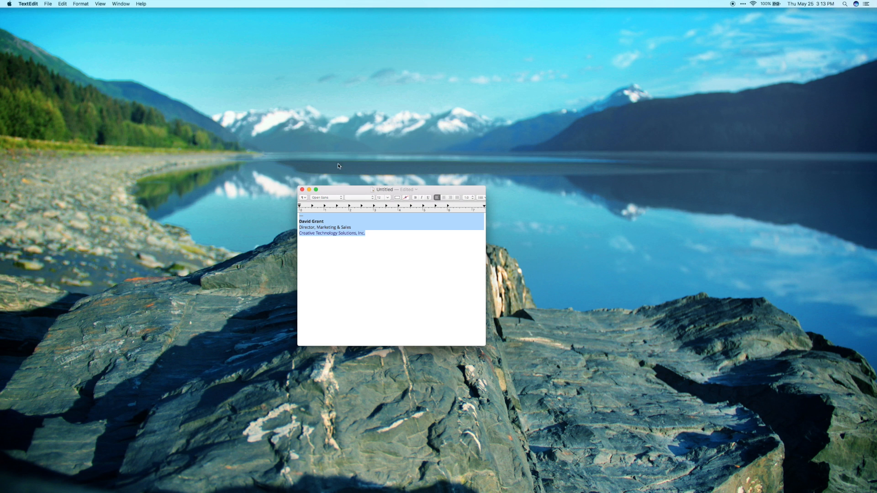
Step: Save the document to the Desktop as "New Signature" in Web Page (.html) format and close it
{"action": "left_click", "coordinate": [51, 3]}
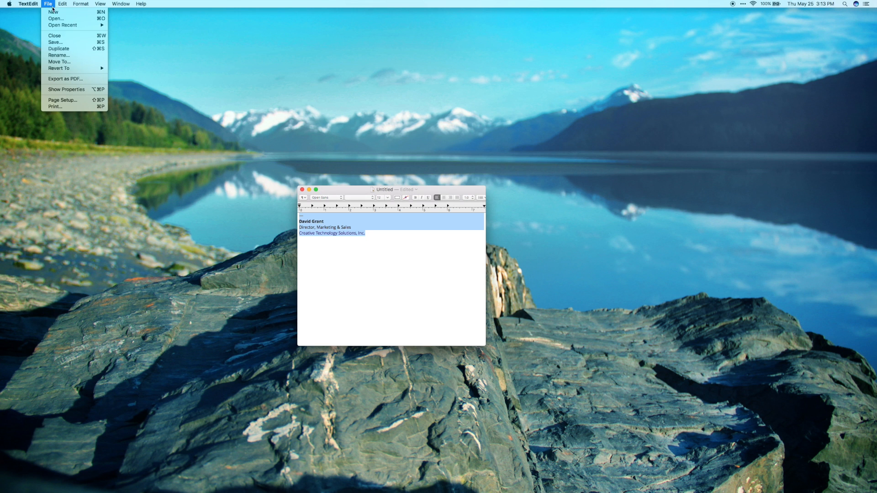
{"action": "left_click", "coordinate": [58, 43]}
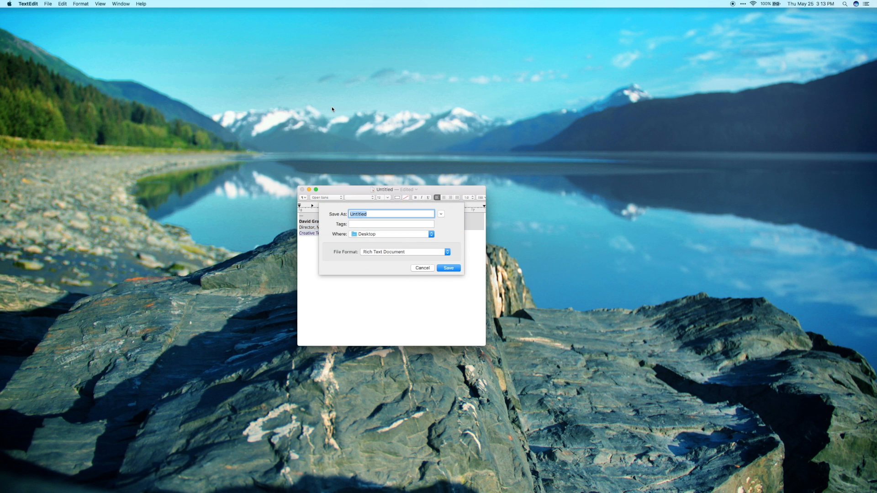
{"action": "type", "text": "New Signature"}
{"action": "left_click", "coordinate": [389, 252]}
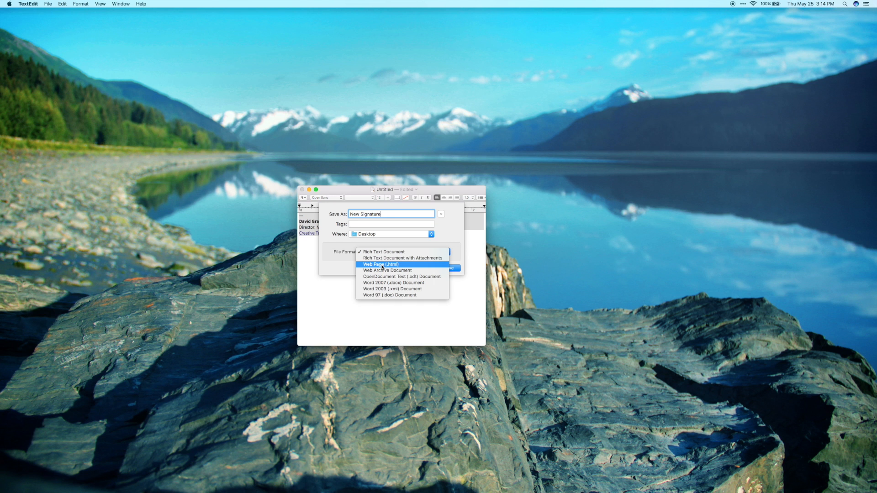
{"action": "left_click", "coordinate": [383, 266]}
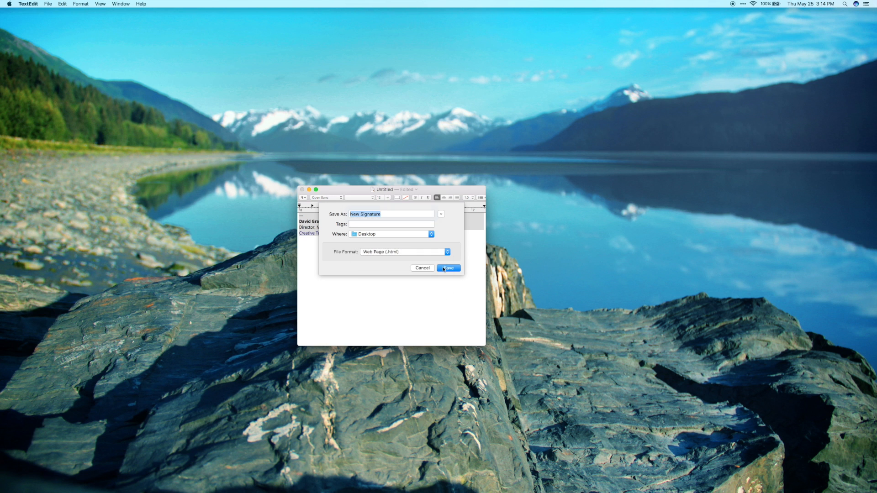
{"action": "left_click", "coordinate": [446, 269]}
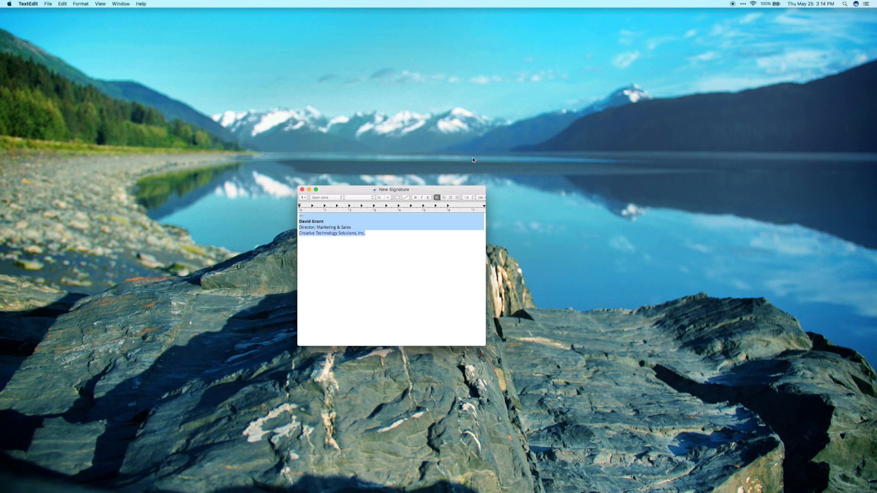
{"action": "left_click", "coordinate": [301, 190]}
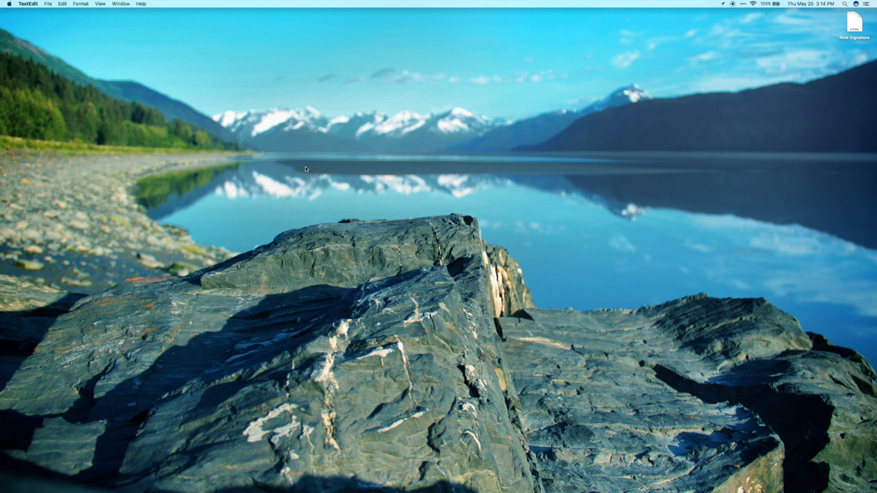
Step: Check the Open and Save preferences for the option to display HTML files as HTML code instead of formatted text
{"action": "left_click", "coordinate": [29, 4]}
{"action": "left_click", "coordinate": [38, 23]}
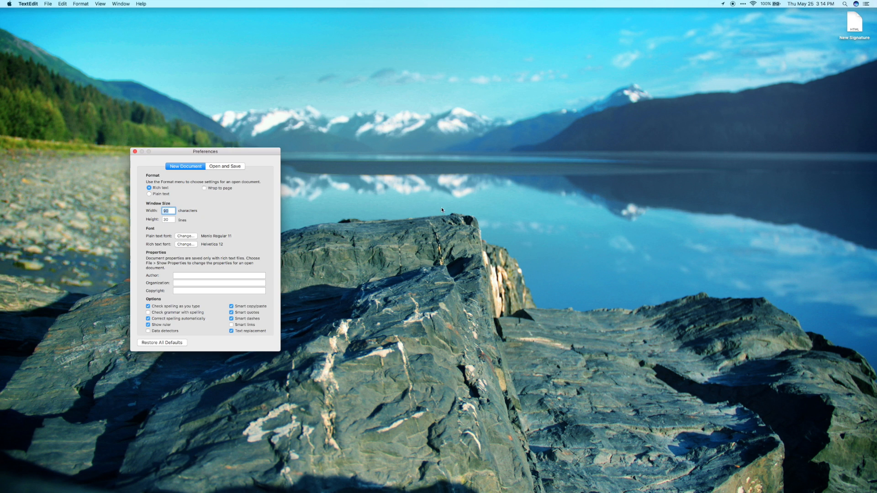
{"action": "left_click", "coordinate": [233, 166]}
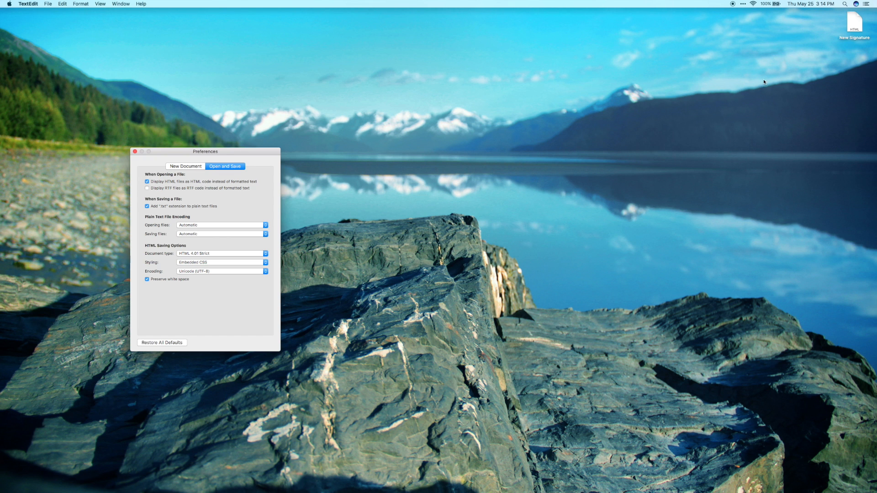
Step: Open the New Signature file from the desktop in TextEdit and arrange its window and the preferences window side by side
{"action": "right_click", "coordinate": [858, 25]}
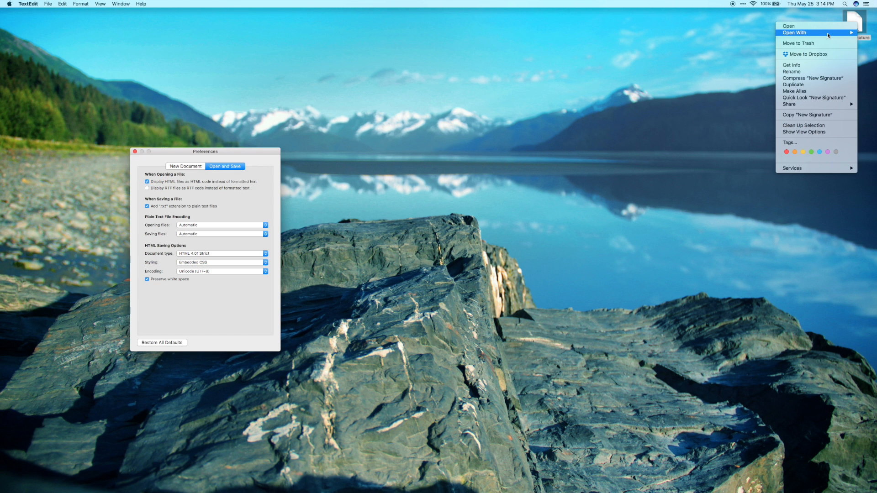
{"action": "mouse_move", "coordinate": [827, 33]}
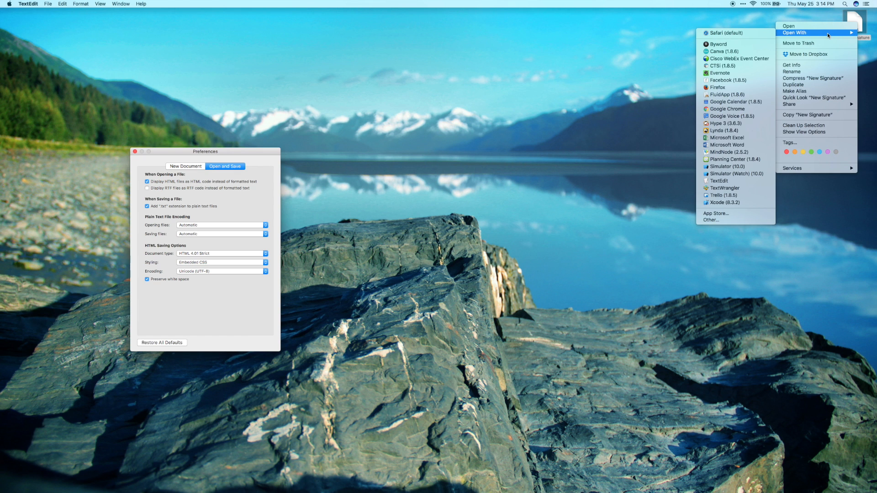
{"action": "left_click", "coordinate": [720, 182]}
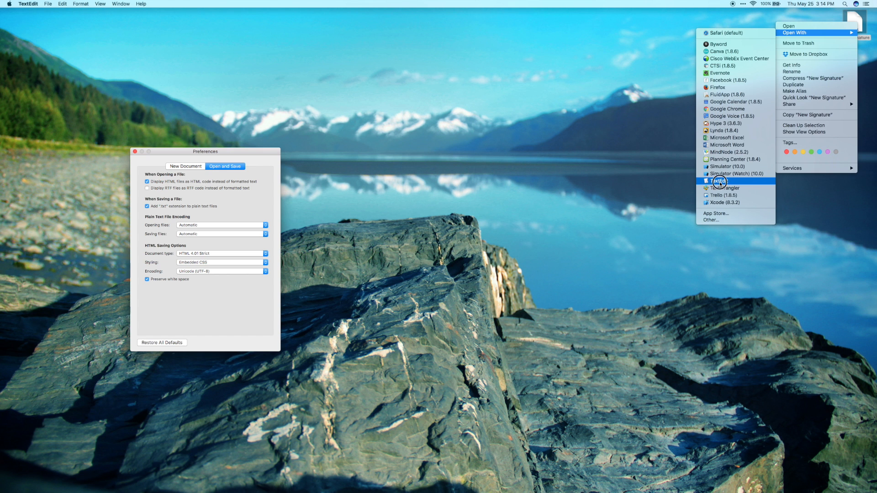
{"action": "mouse_move", "coordinate": [390, 15]}
{"action": "left_mouse_down"}
{"action": "mouse_move", "coordinate": [529, 121]}
{"action": "mouse_move", "coordinate": [710, 241]}
{"action": "mouse_move", "coordinate": [718, 192]}
{"action": "left_mouse_up"}
{"action": "mouse_move", "coordinate": [259, 151]}
{"action": "left_mouse_down"}
{"action": "mouse_move", "coordinate": [423, 231]}
{"action": "mouse_move", "coordinate": [503, 254]}
{"action": "mouse_move", "coordinate": [504, 264]}
{"action": "left_mouse_up"}
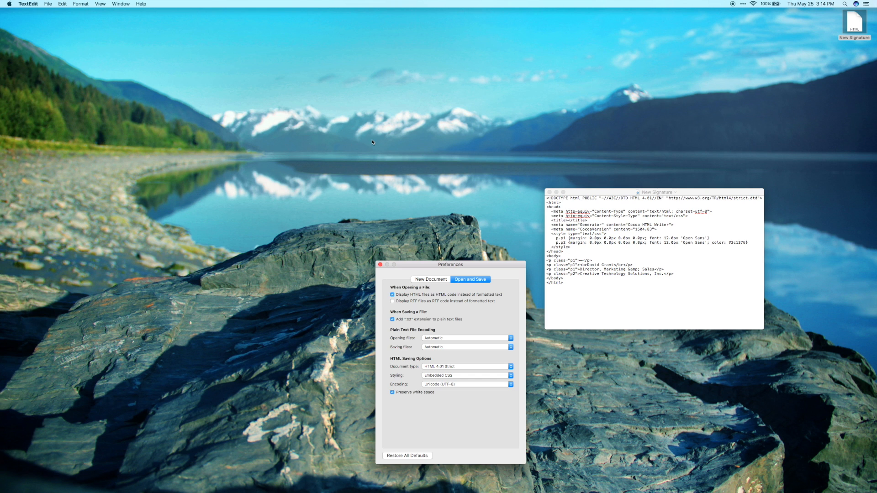
Step: Launch Mail and open its Signatures preferences
{"action": "key", "text": "super+space"}
{"action": "type", "text": "mail"}
{"action": "key", "text": "Return"}
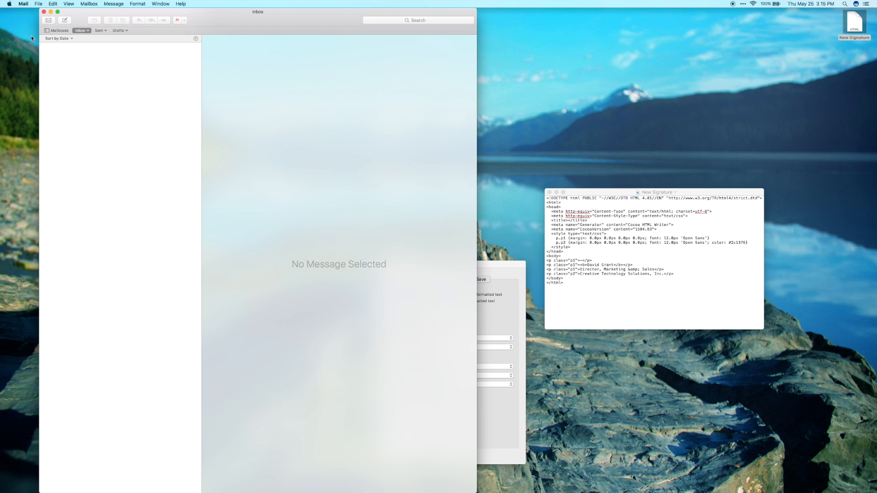
{"action": "left_click", "coordinate": [23, 3]}
{"action": "left_click", "coordinate": [25, 23]}
{"action": "left_click", "coordinate": [23, 3]}
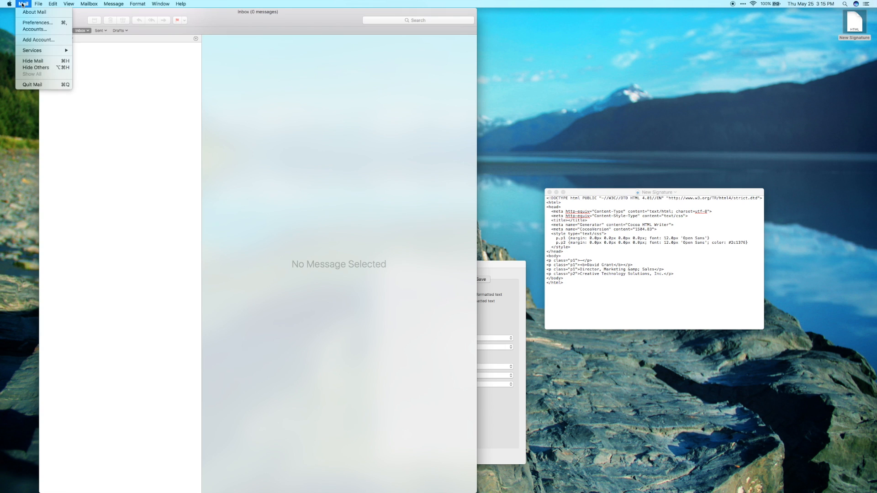
{"action": "left_click", "coordinate": [29, 22]}
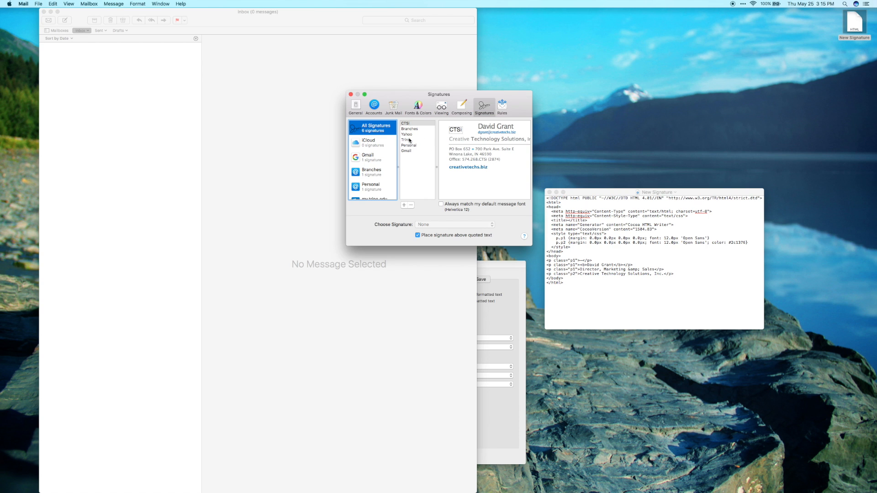
Step: Add a signature named "New Signature" with the placeholder text "This will change" and close the preferences
{"action": "left_click", "coordinate": [404, 206]}
{"action": "type", "text": "New Signature"}
{"action": "left_click_drag", "start_coordinate": [504, 141], "coordinate": [457, 118]}
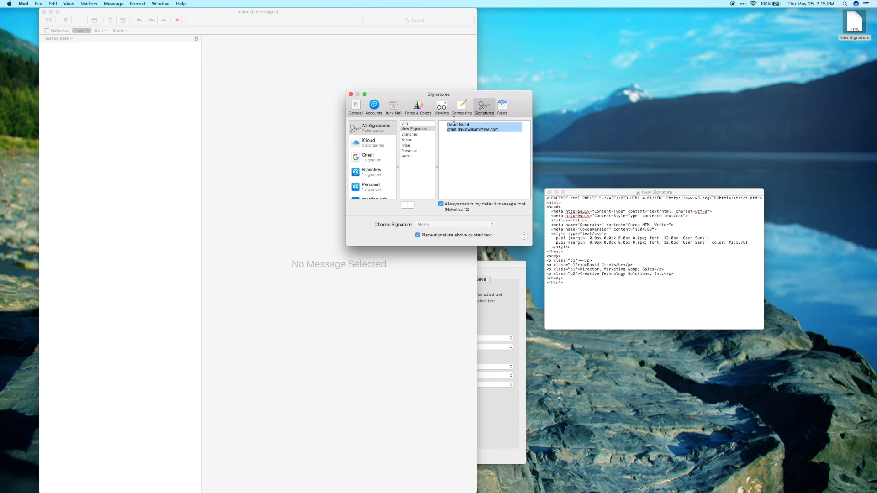
{"action": "type", "text": "This will change"}
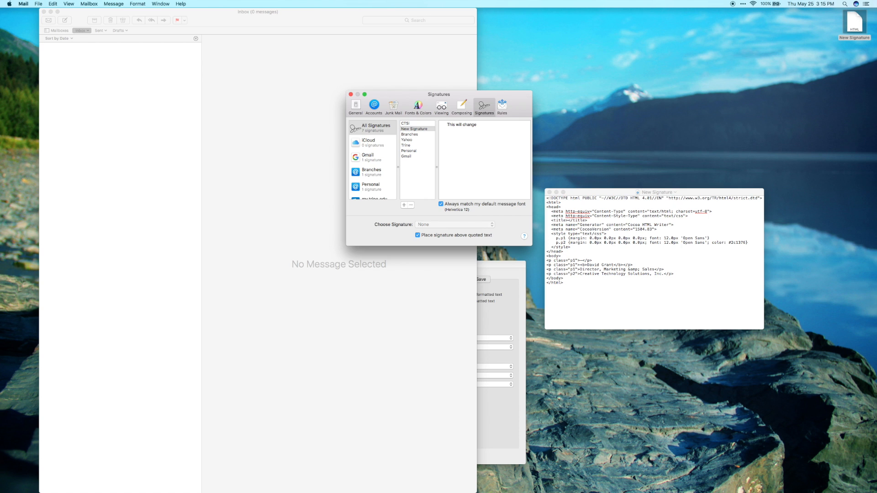
{"action": "left_click", "coordinate": [457, 141]}
{"action": "left_click", "coordinate": [351, 94]}
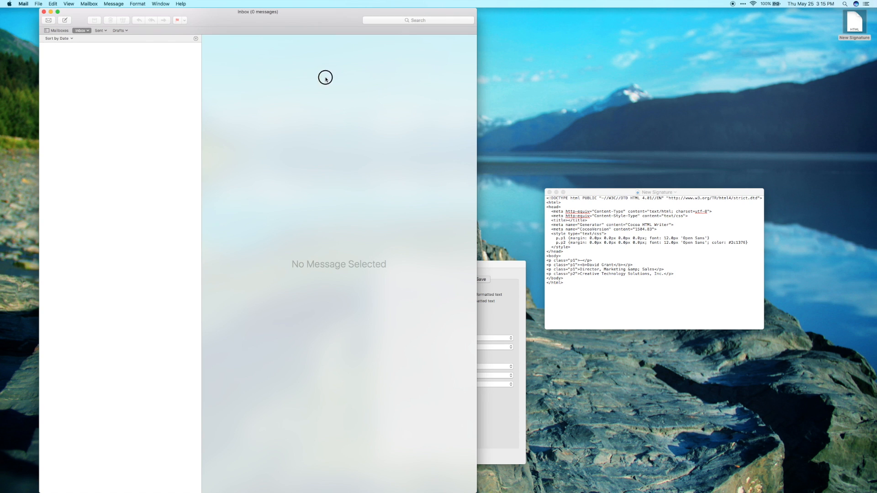
Step: Quit Mail and switch to Finder
{"action": "left_click", "coordinate": [22, 4]}
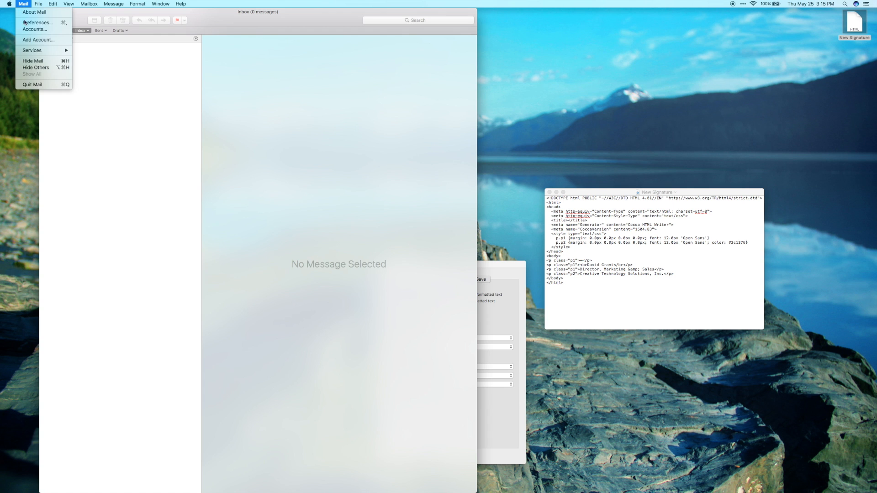
{"action": "left_click", "coordinate": [30, 84]}
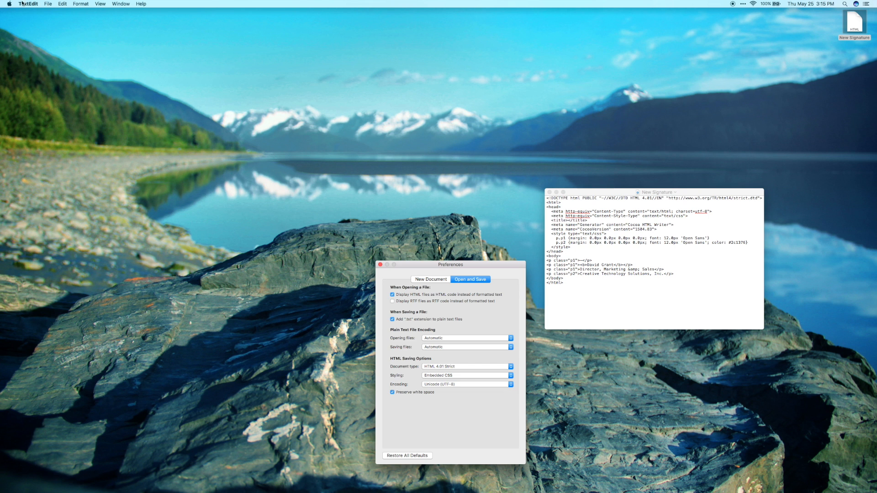
{"action": "left_click", "coordinate": [91, 54]}
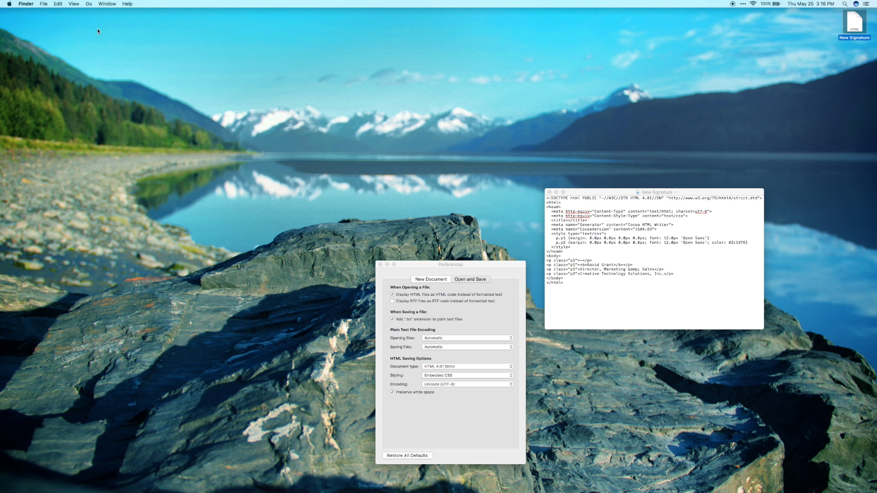
Step: Open the hidden user Library folder in a Finder window
{"action": "left_click", "coordinate": [88, 5]}
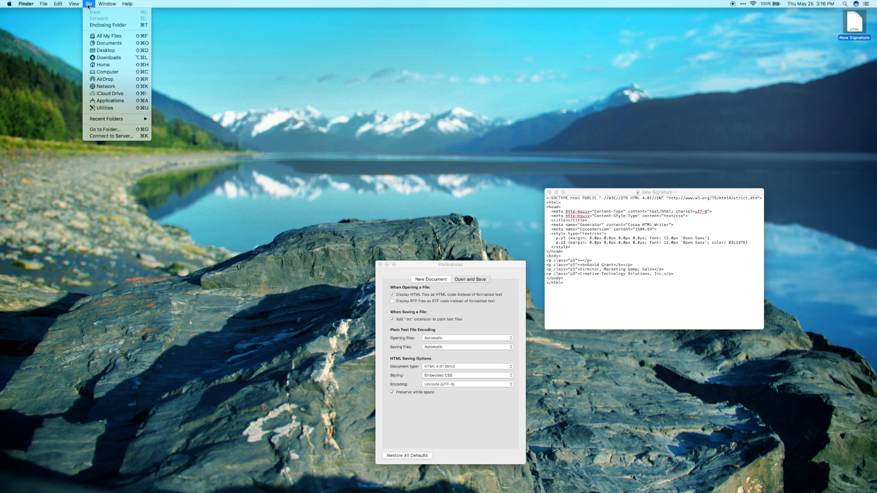
{"action": "key", "text": "alt"}
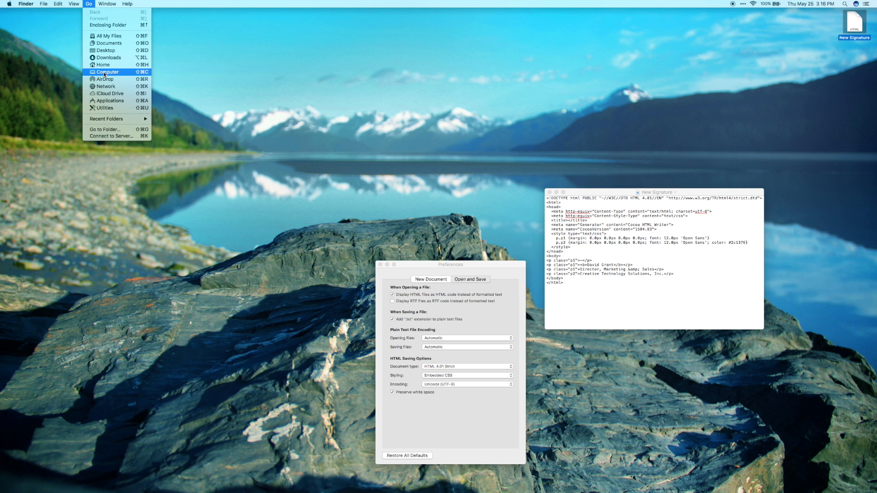
{"action": "key", "text": "alt"}
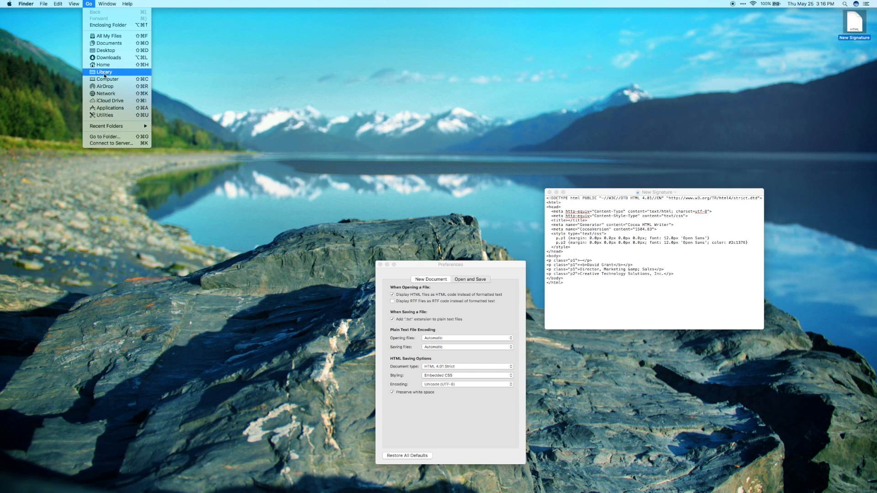
{"action": "left_click", "coordinate": [107, 72]}
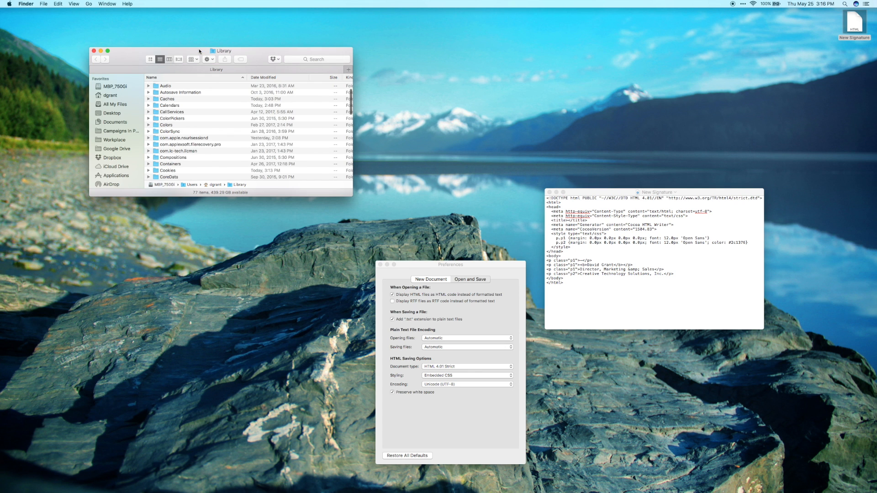
Step: Browse the user Library in column view to the Mail > V4 > MailData > Signatures folder
{"action": "key", "text": "super+3"}
{"action": "left_click_drag", "start_coordinate": [199, 48], "coordinate": [221, 69]}
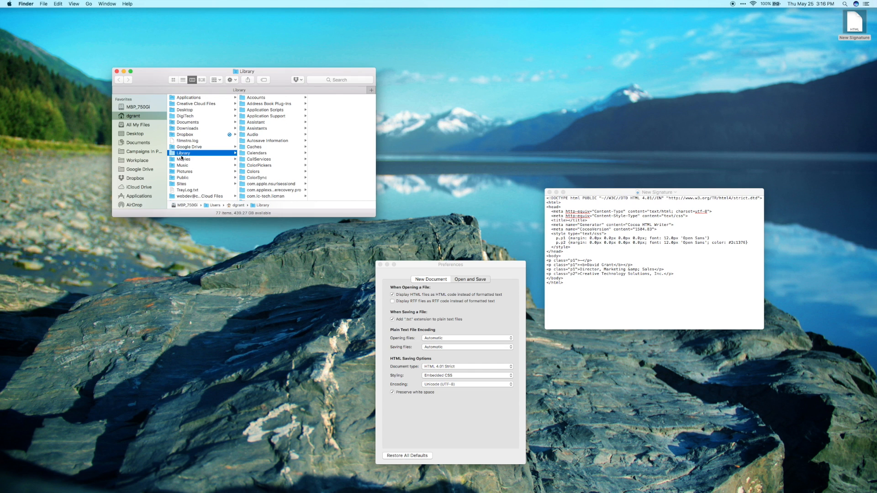
{"action": "scroll", "coordinate": [256, 149], "scroll_direction": "down", "scroll_amount": 10}
{"action": "left_click", "coordinate": [254, 145]}
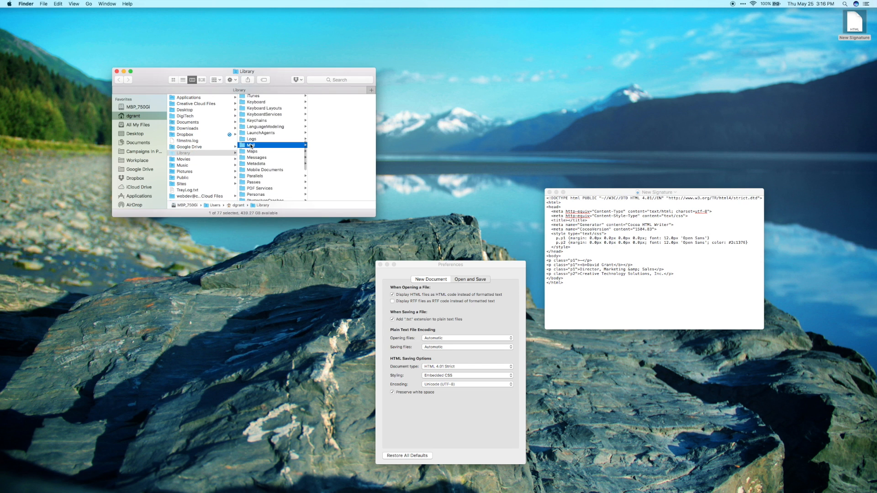
{"action": "left_click", "coordinate": [318, 116]}
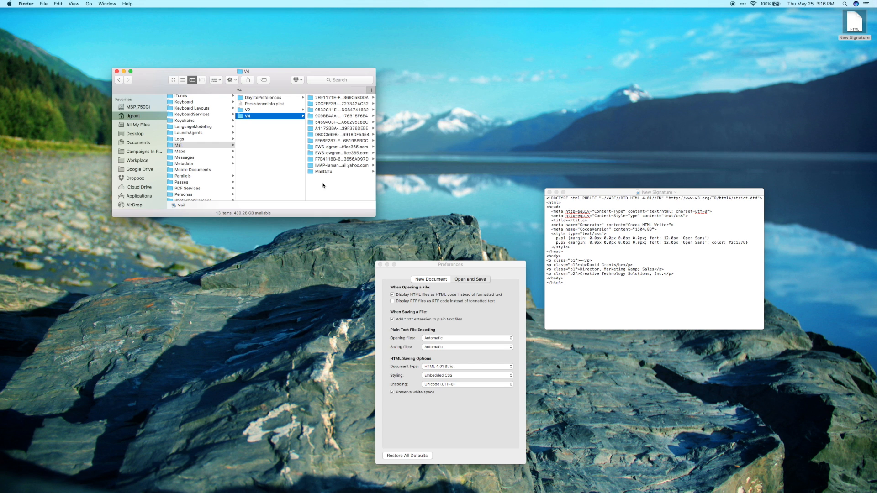
{"action": "left_click", "coordinate": [320, 173]}
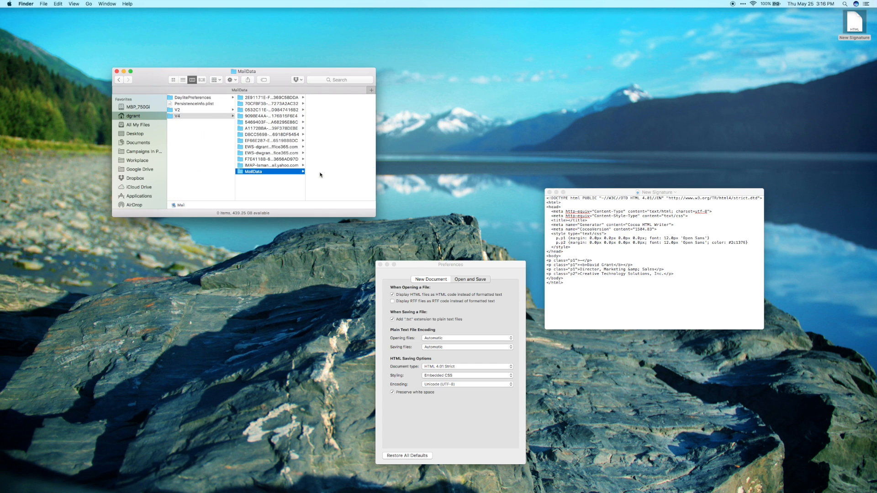
{"action": "left_click", "coordinate": [324, 191]}
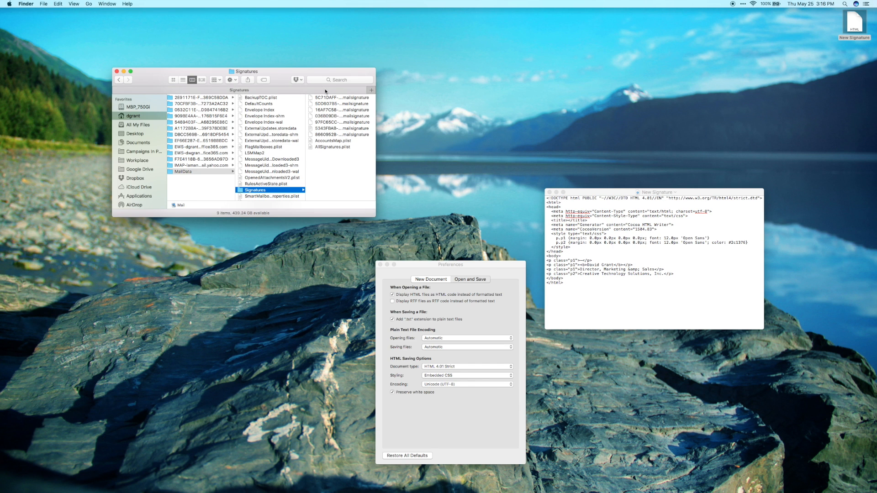
Step: Show the Signatures folder as a list with Date Modified and newest Date Created first, and widen the Name column
{"action": "left_click", "coordinate": [184, 81]}
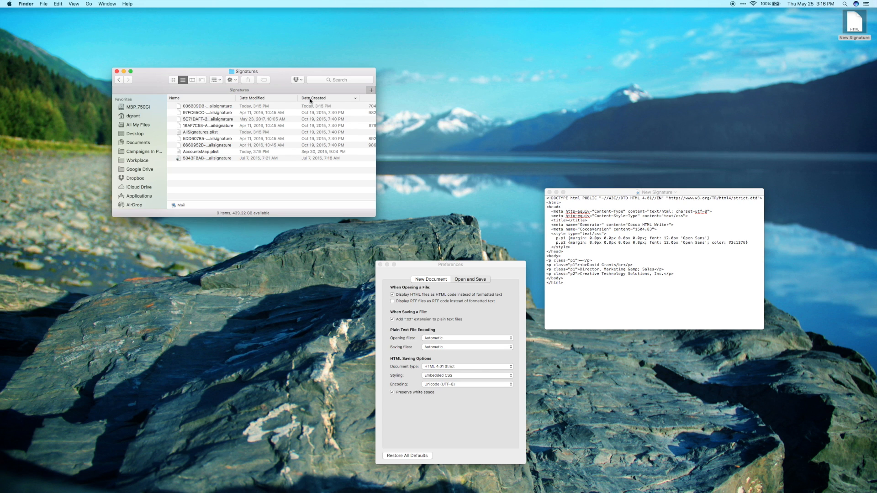
{"action": "right_click", "coordinate": [222, 98]}
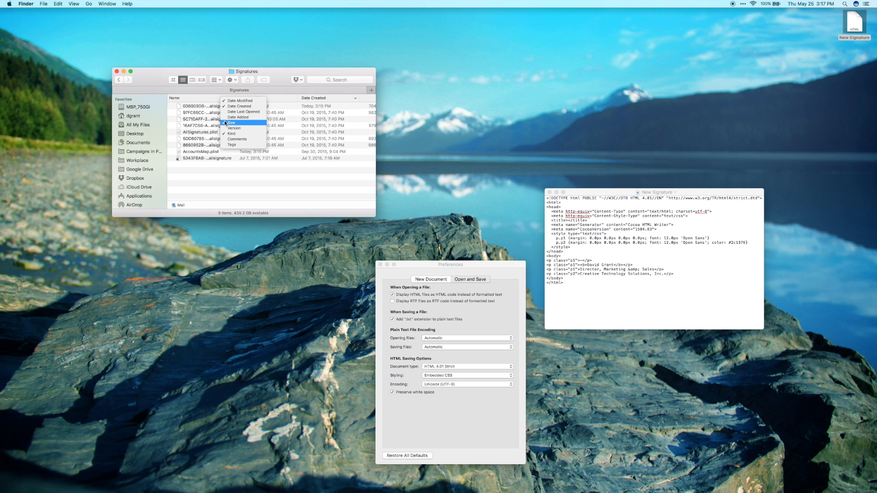
{"action": "left_click", "coordinate": [223, 100]}
{"action": "right_click", "coordinate": [223, 100]}
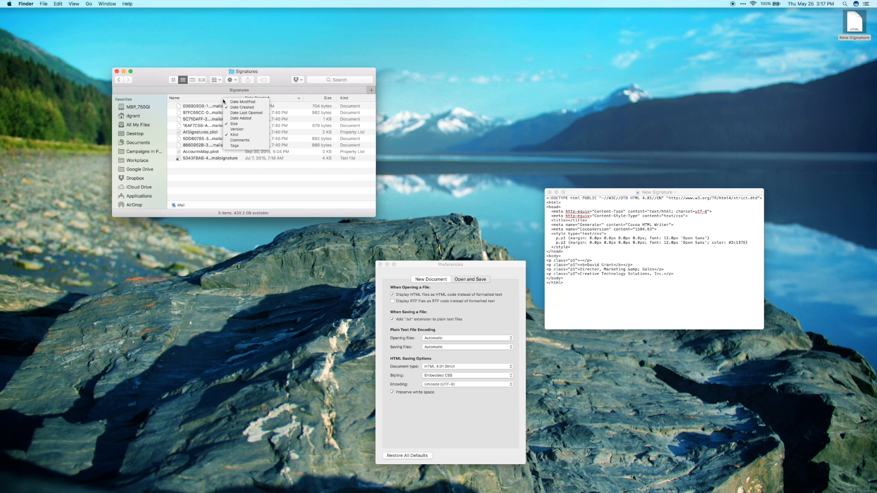
{"action": "left_click", "coordinate": [228, 103]}
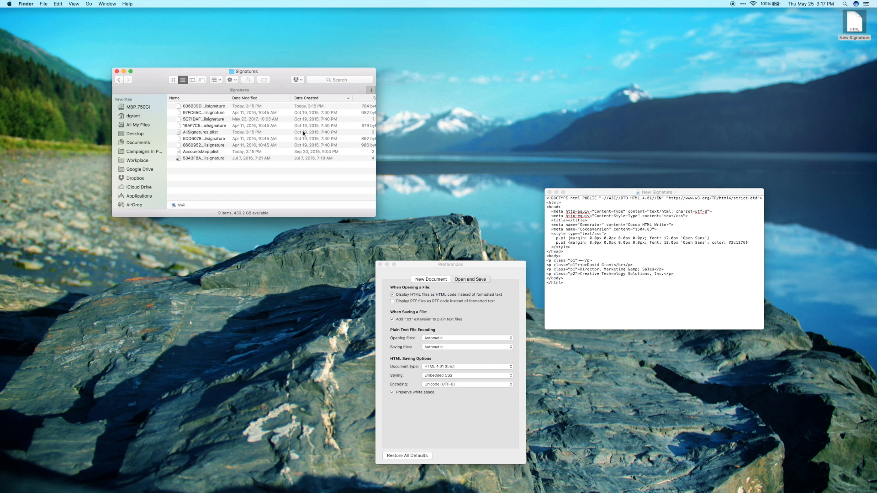
{"action": "left_click", "coordinate": [348, 99]}
{"action": "left_click", "coordinate": [348, 99]}
{"action": "left_click_drag", "start_coordinate": [228, 98], "coordinate": [251, 98]}
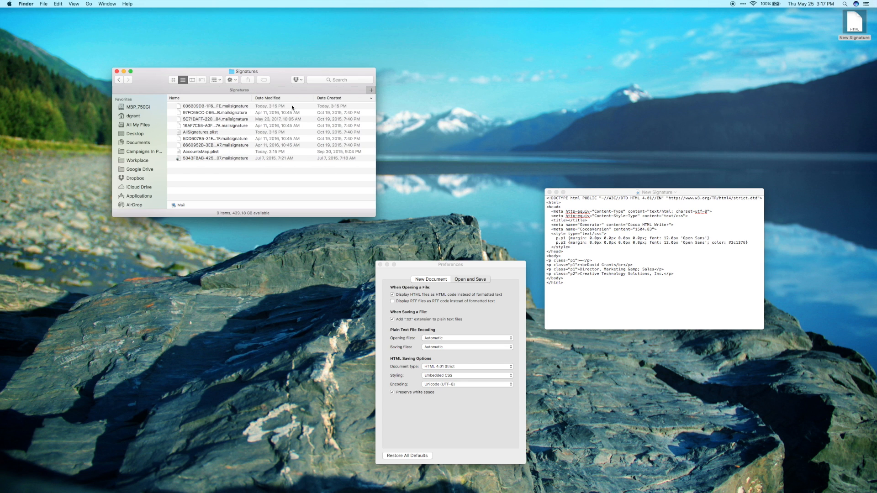
Step: Open the most recently created .mailsignature file with TextEdit, chosen from the Applications folder
{"action": "left_click", "coordinate": [231, 107]}
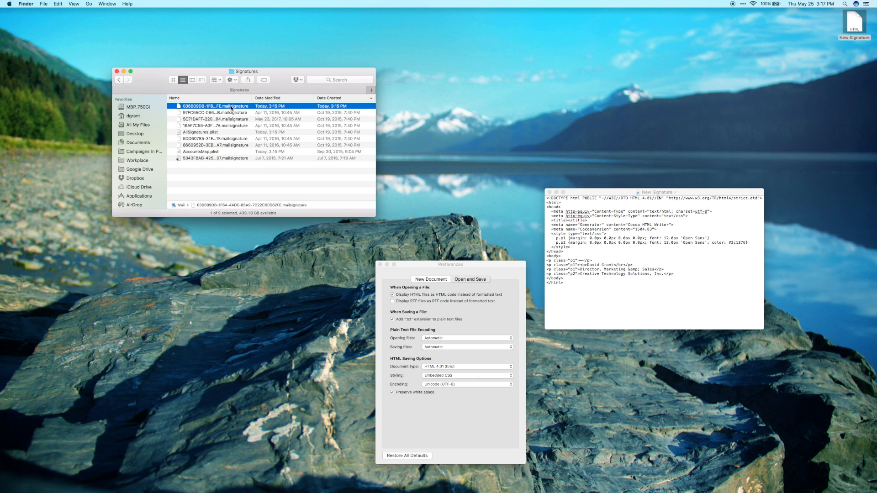
{"action": "right_click", "coordinate": [231, 107]}
{"action": "mouse_move", "coordinate": [249, 116]}
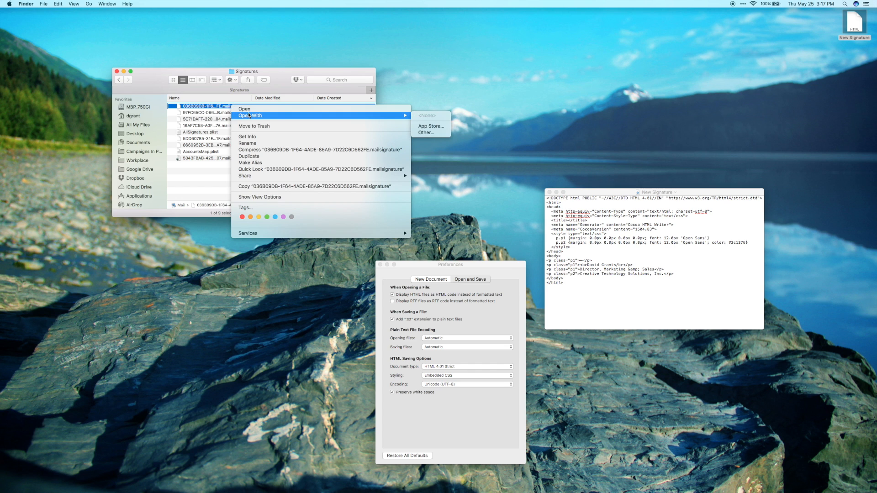
{"action": "left_click", "coordinate": [427, 133]}
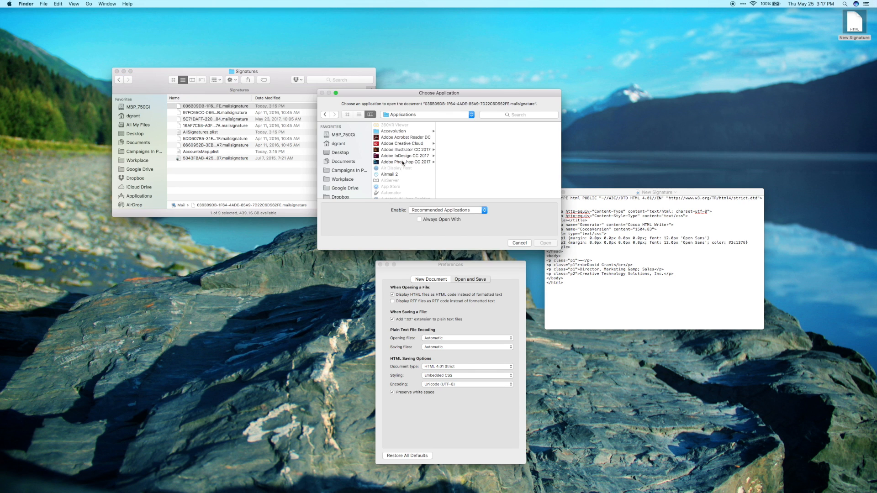
{"action": "scroll", "coordinate": [402, 160], "scroll_direction": "down", "scroll_amount": 10}
{"action": "scroll", "coordinate": [402, 162], "scroll_direction": "up", "scroll_amount": 5}
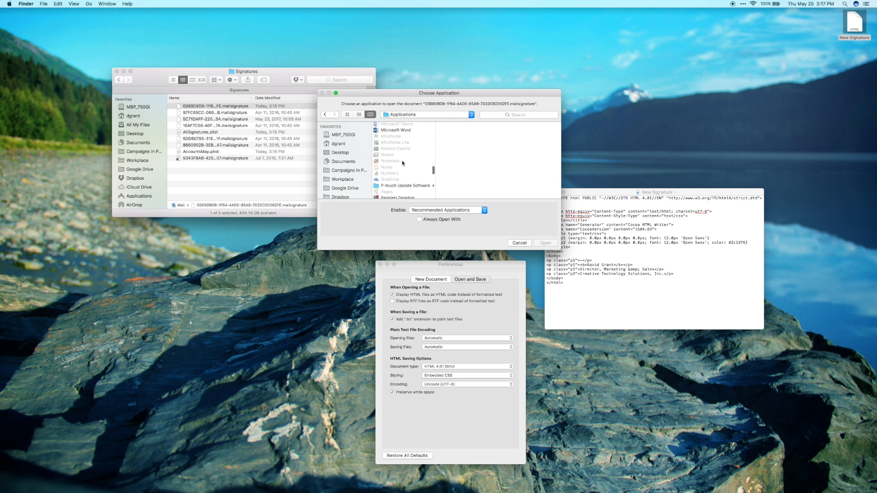
{"action": "scroll", "coordinate": [403, 162], "scroll_direction": "down", "scroll_amount": 10}
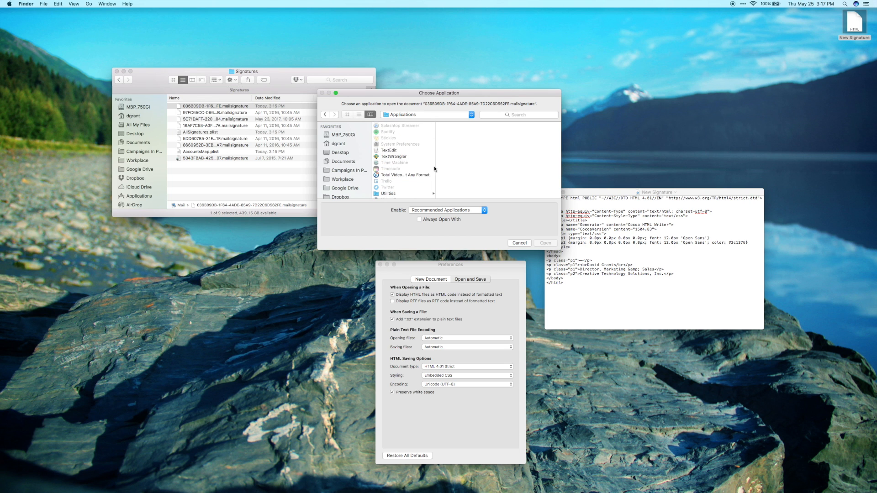
{"action": "left_click", "coordinate": [393, 150]}
{"action": "left_click", "coordinate": [545, 243]}
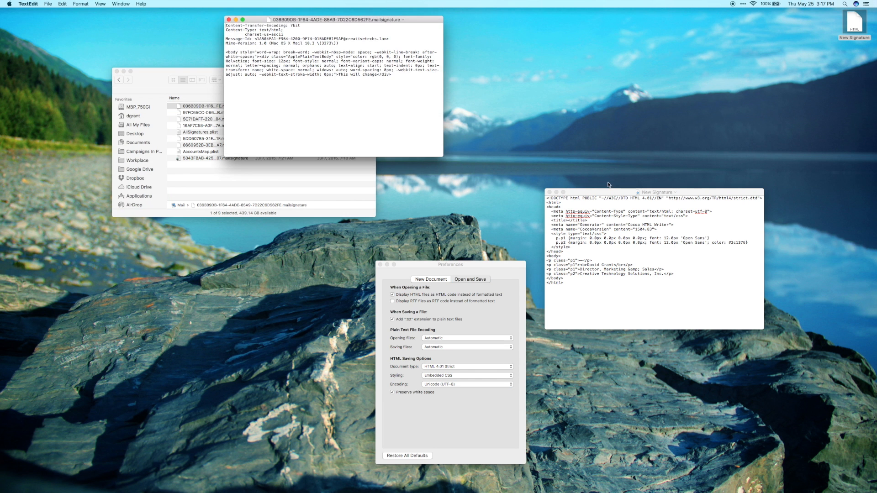
Step: Place the two TextEdit documents side by side and copy the New Signature code from the opening style tag through the closing body tag
{"action": "left_click_drag", "start_coordinate": [603, 192], "coordinate": [619, 62]}
{"action": "mouse_move", "coordinate": [417, 18]}
{"action": "left_mouse_down"}
{"action": "mouse_move", "coordinate": [467, 67]}
{"action": "mouse_move", "coordinate": [534, 60]}
{"action": "left_mouse_up"}
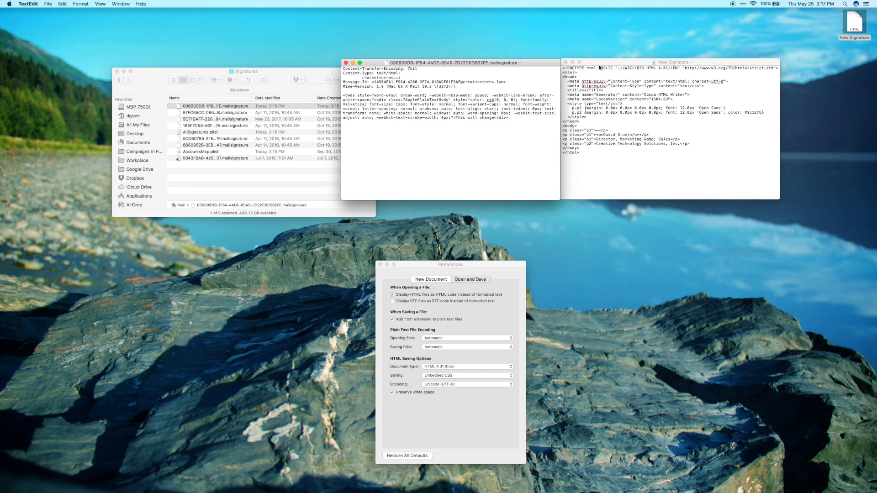
{"action": "left_click", "coordinate": [566, 103]}
{"action": "mouse_move", "coordinate": [567, 104]}
{"action": "left_mouse_down"}
{"action": "mouse_move", "coordinate": [593, 114]}
{"action": "mouse_move", "coordinate": [620, 147]}
{"action": "left_mouse_up"}
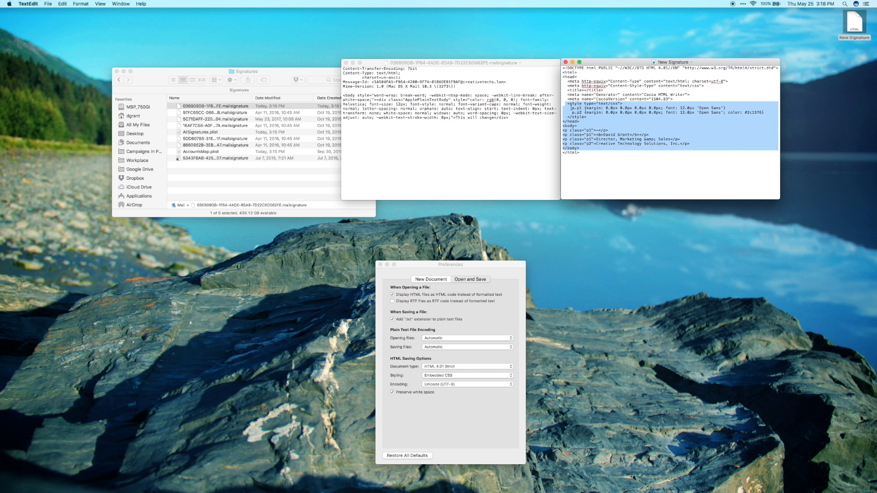
{"action": "left_click", "coordinate": [565, 104]}
{"action": "left_click_drag", "start_coordinate": [563, 104], "coordinate": [594, 147]}
{"action": "left_click", "coordinate": [62, 5]}
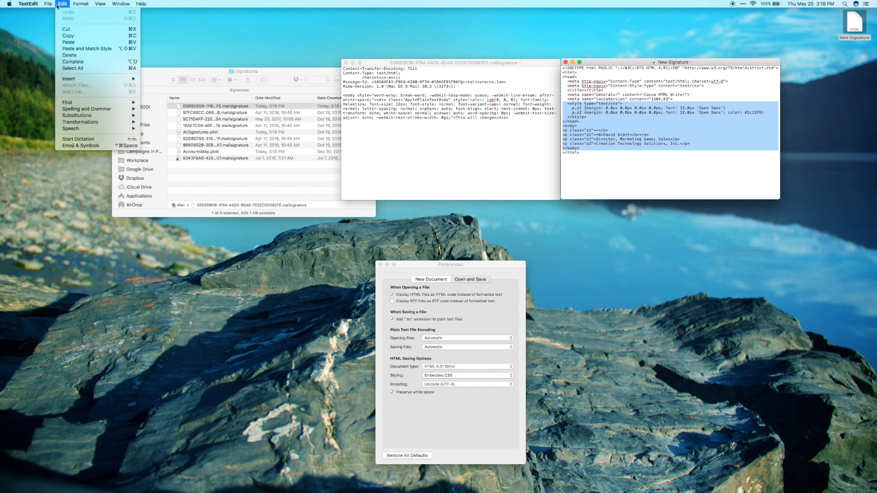
{"action": "left_click", "coordinate": [68, 36]}
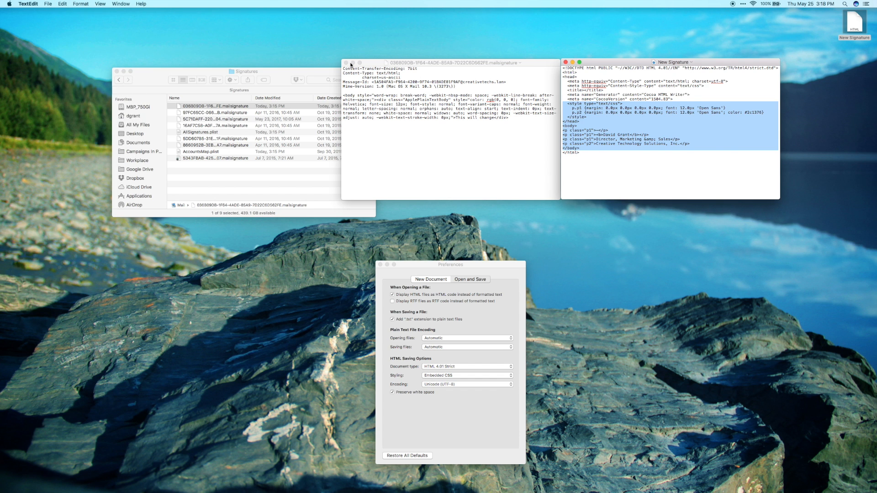
Step: Replace the .mailsignature file's code from its opening body tag to the end with the copied signature code
{"action": "left_click", "coordinate": [391, 130]}
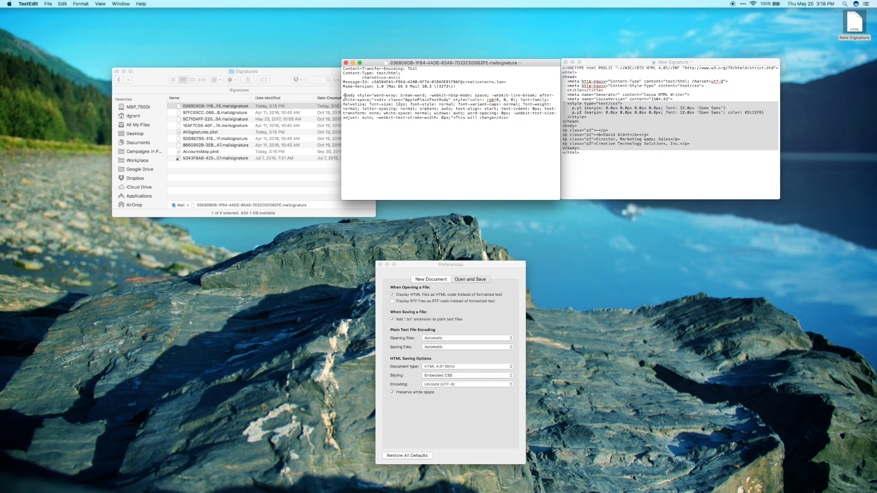
{"action": "left_click_drag", "start_coordinate": [344, 94], "coordinate": [466, 144]}
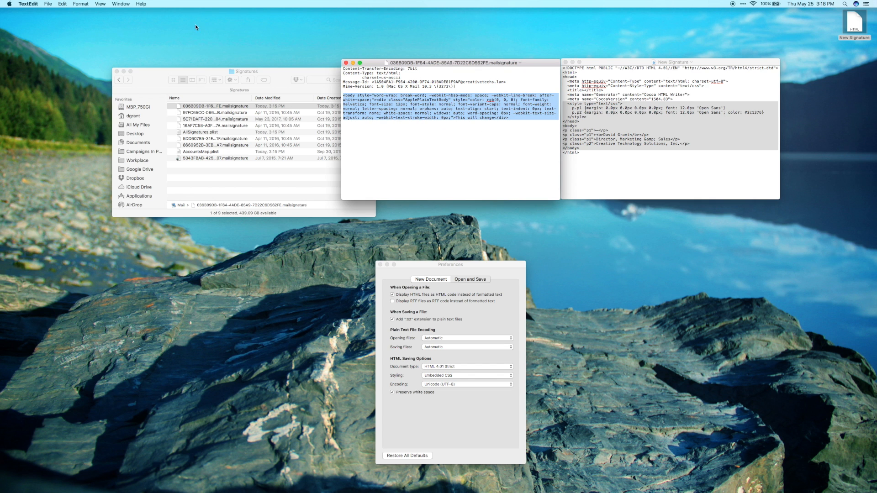
{"action": "left_click", "coordinate": [82, 5]}
{"action": "mouse_move", "coordinate": [63, 4]}
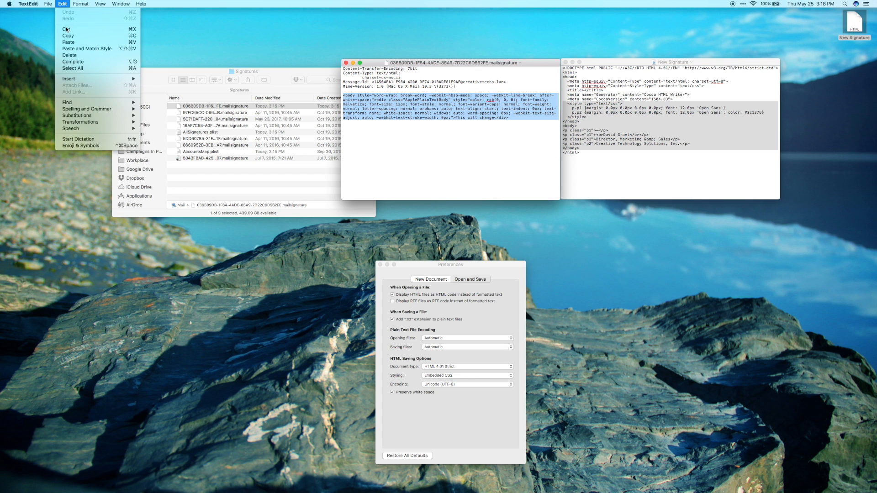
{"action": "left_click", "coordinate": [69, 42]}
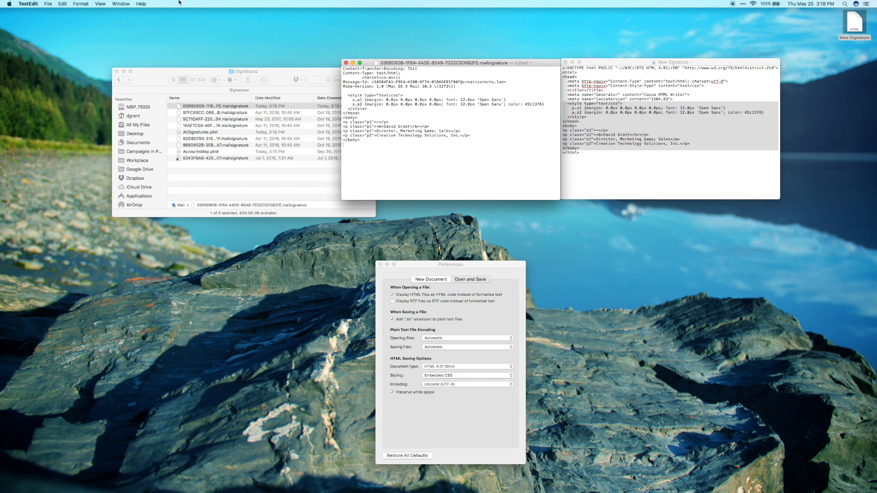
Step: Save the edited .mailsignature file and close its window
{"action": "left_click", "coordinate": [49, 5]}
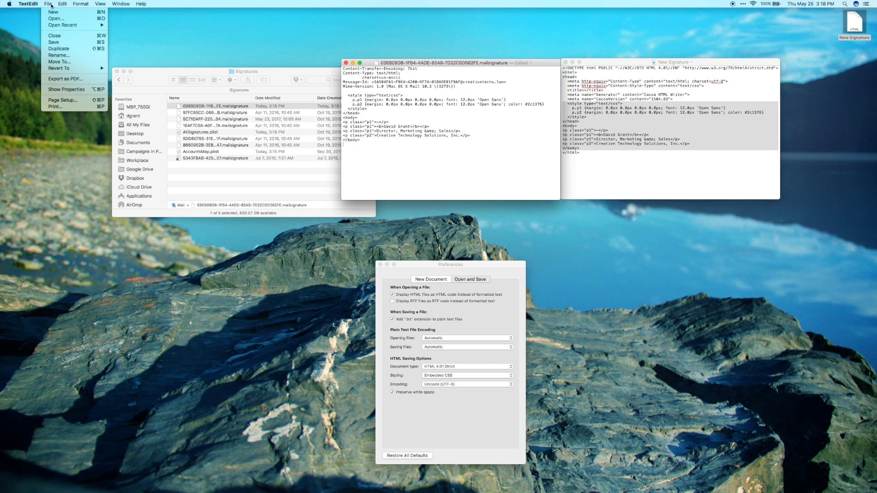
{"action": "left_click", "coordinate": [60, 42]}
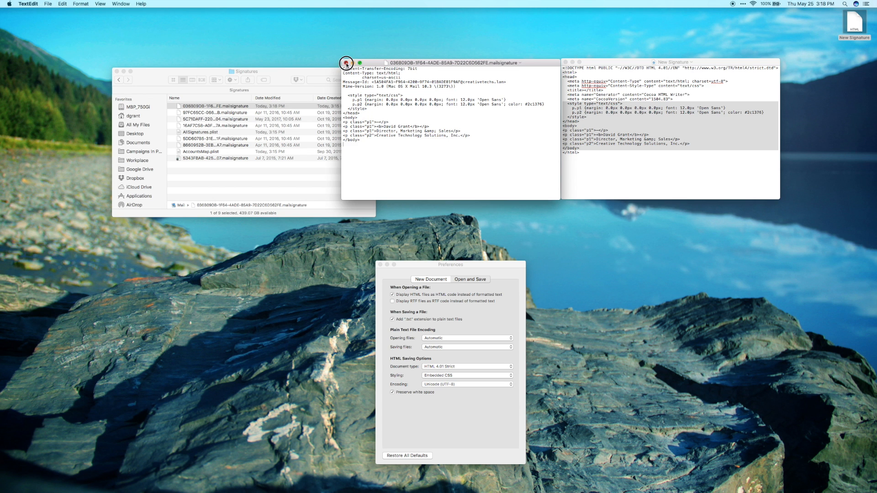
{"action": "left_click", "coordinate": [346, 63]}
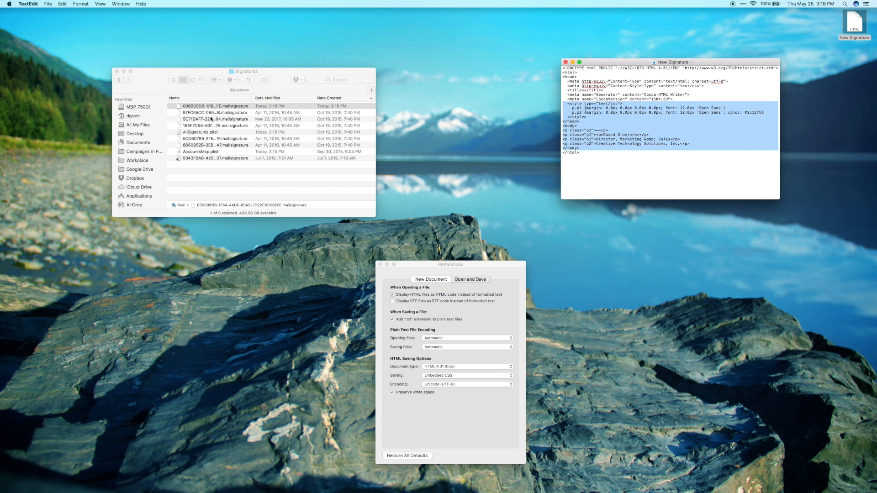
Step: Lock the edited .mailsignature file through its Get Info window in Finder and close that window
{"action": "left_click", "coordinate": [213, 109]}
{"action": "left_click", "coordinate": [212, 109]}
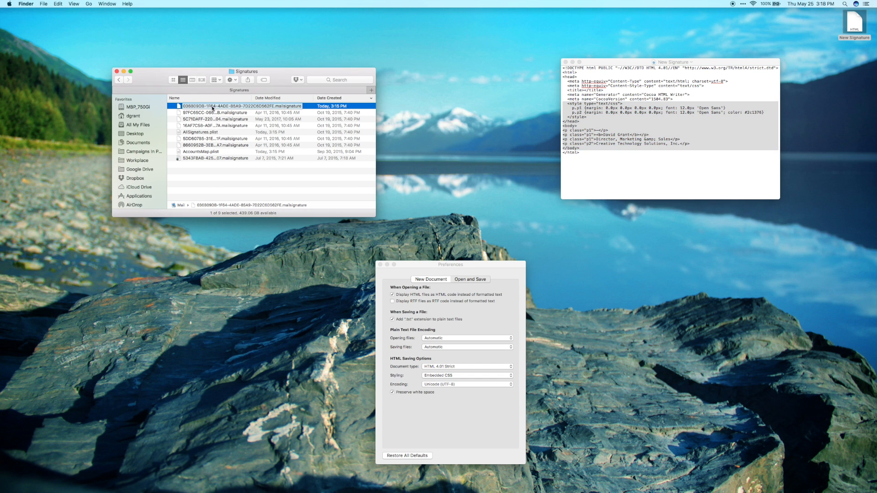
{"action": "key", "text": "Return"}
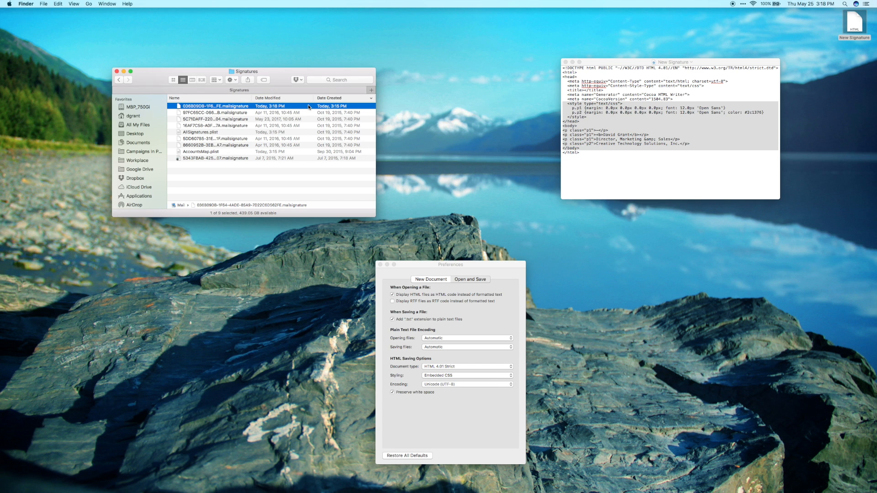
{"action": "right_click", "coordinate": [305, 109]}
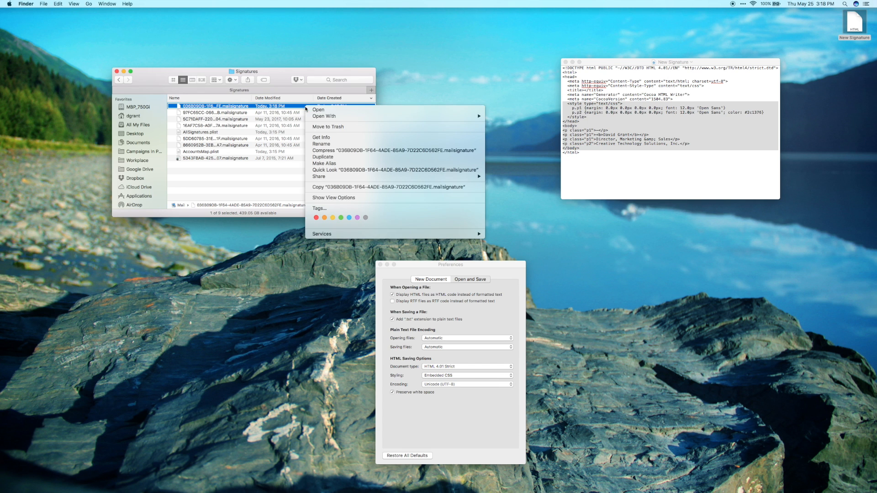
{"action": "left_click", "coordinate": [327, 138]}
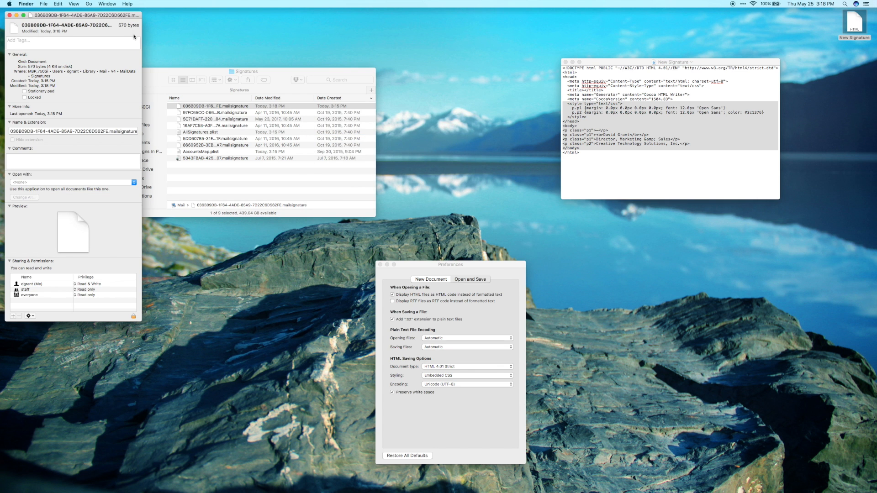
{"action": "left_click_drag", "start_coordinate": [127, 16], "coordinate": [364, 46]}
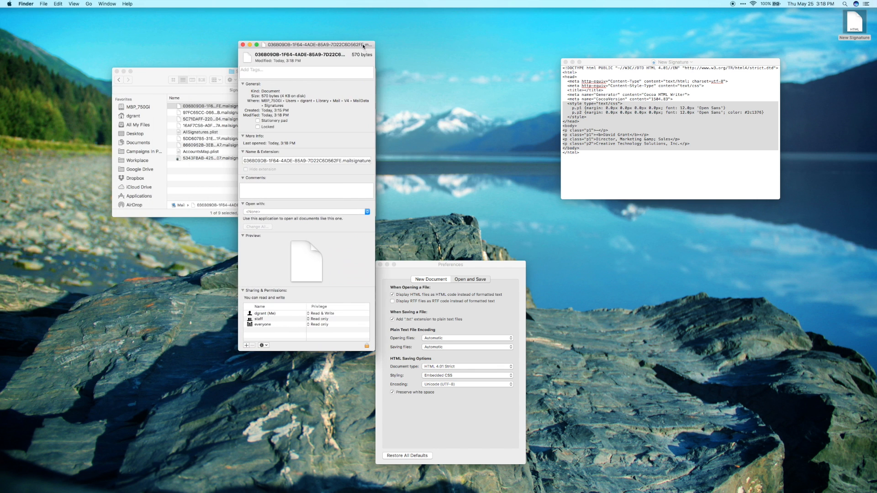
{"action": "left_click", "coordinate": [243, 84]}
{"action": "left_click", "coordinate": [243, 84]}
{"action": "left_click", "coordinate": [258, 127]}
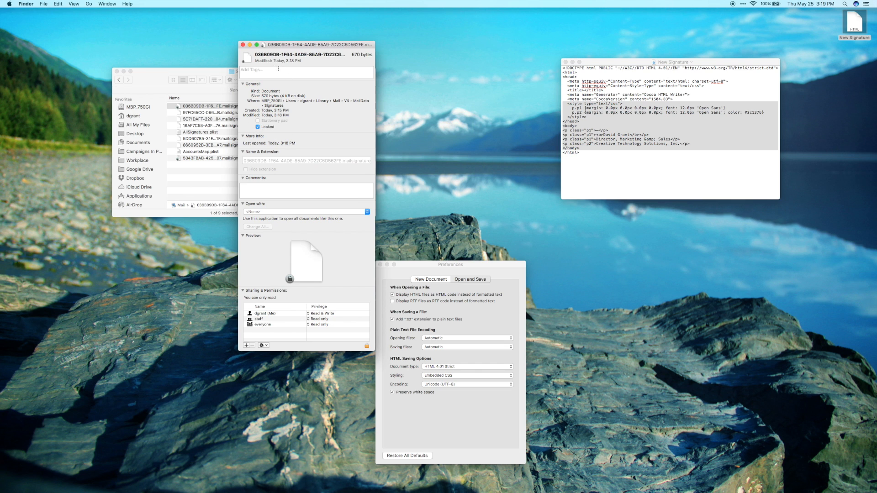
{"action": "left_click", "coordinate": [243, 45]}
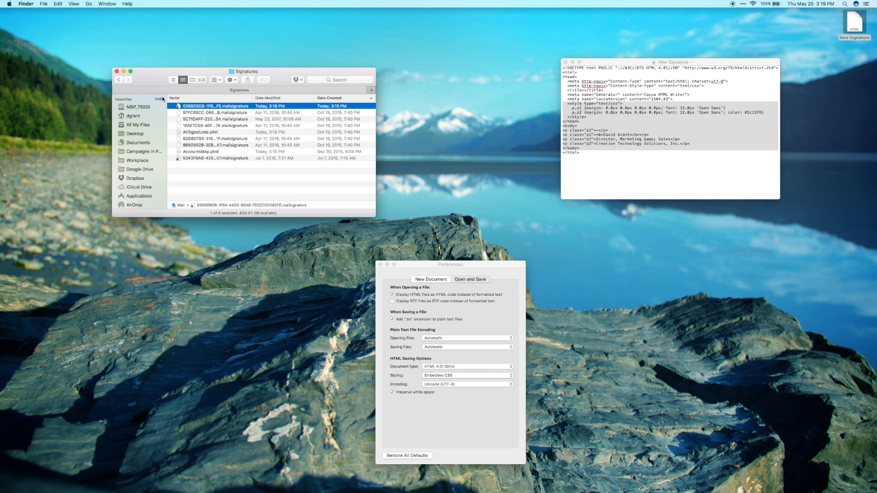
Step: Switch to Mail
{"action": "key", "text": "super+Tab"}
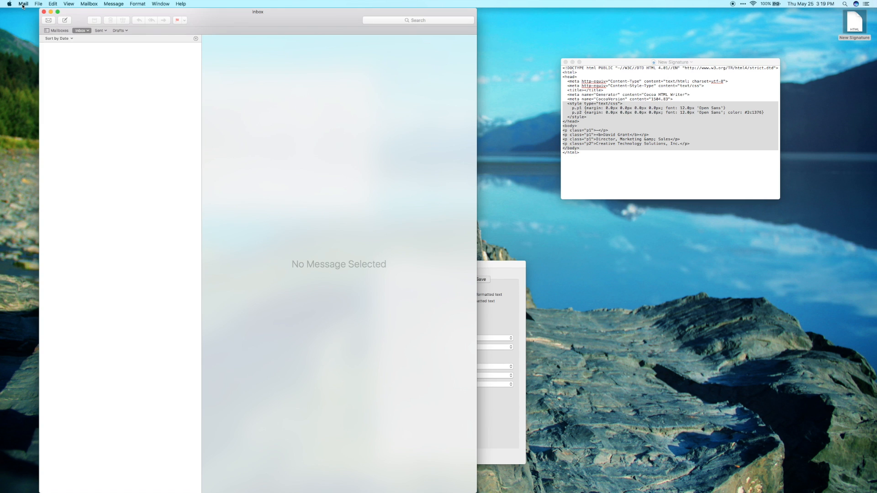
Step: Assign the New Signature entry to the CTSi account in Mail's signature preferences
{"action": "left_click", "coordinate": [23, 5]}
{"action": "left_click", "coordinate": [35, 22]}
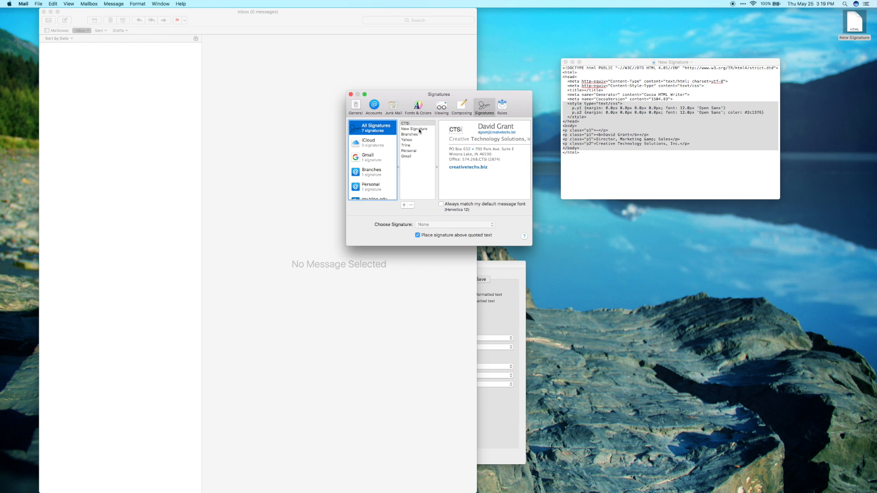
{"action": "left_click", "coordinate": [419, 130]}
{"action": "scroll", "coordinate": [374, 166], "scroll_direction": "down", "scroll_amount": 3}
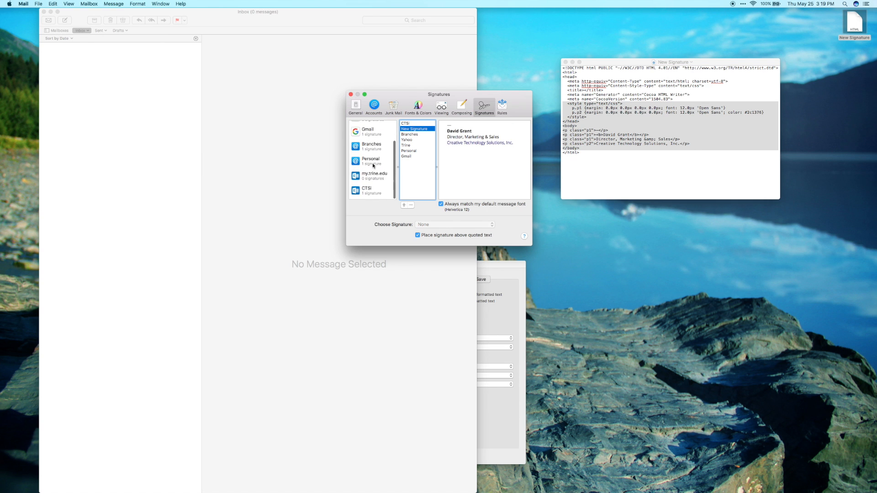
{"action": "mouse_move", "coordinate": [413, 129]}
{"action": "left_mouse_down"}
{"action": "mouse_move", "coordinate": [386, 151]}
{"action": "mouse_move", "coordinate": [376, 192]}
{"action": "left_mouse_up"}
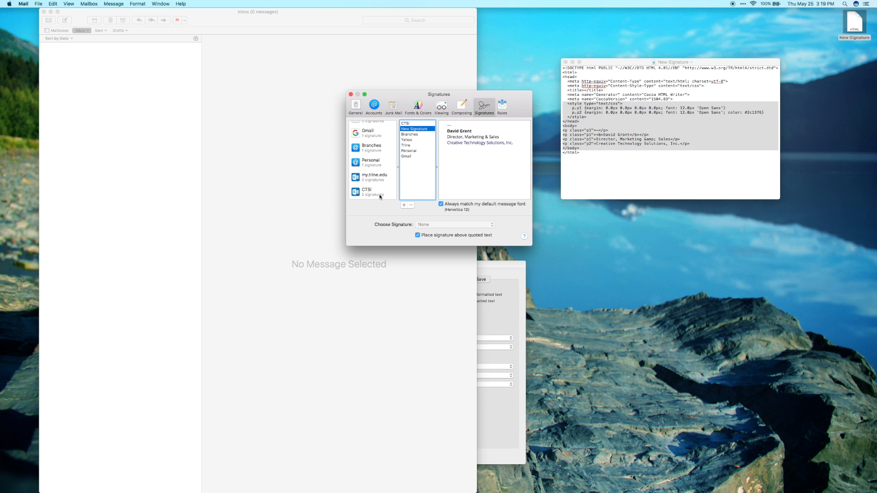
{"action": "left_click", "coordinate": [379, 195]}
Step: Create a new email message from the inbox window and set its signature to New Signature
{"action": "left_click", "coordinate": [225, 86]}
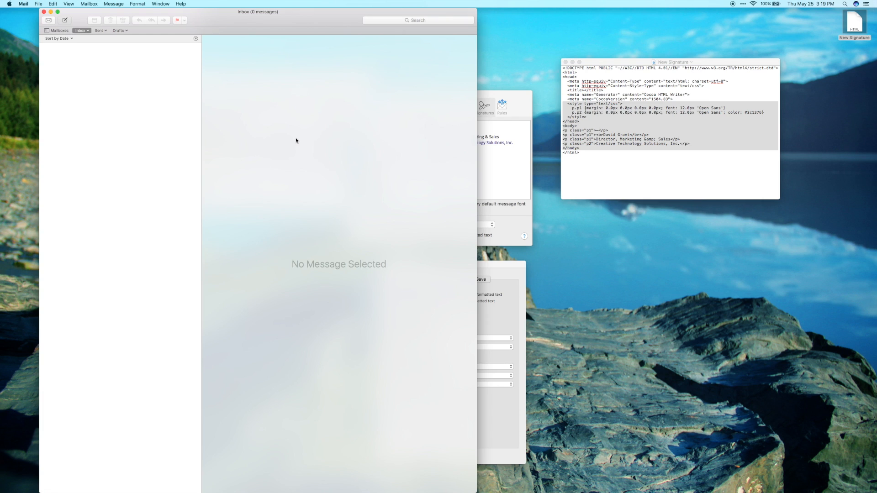
{"action": "key", "text": "super+n"}
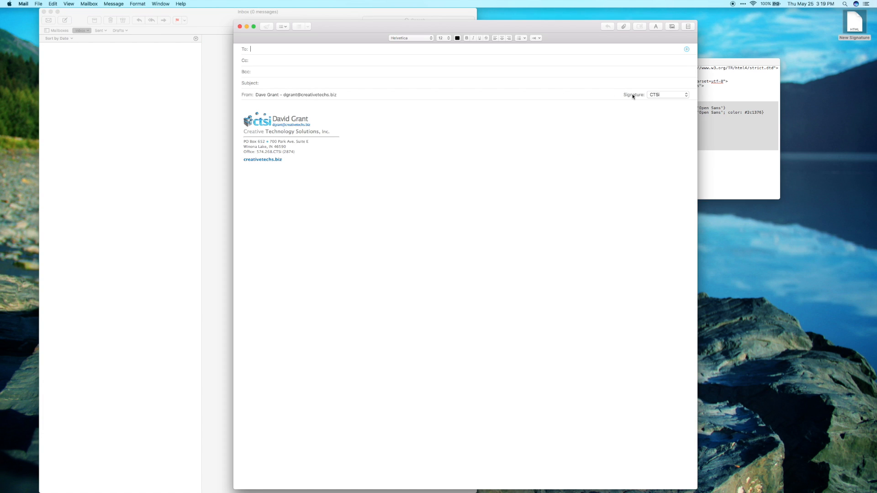
{"action": "left_click", "coordinate": [653, 95]}
{"action": "left_click", "coordinate": [653, 89]}
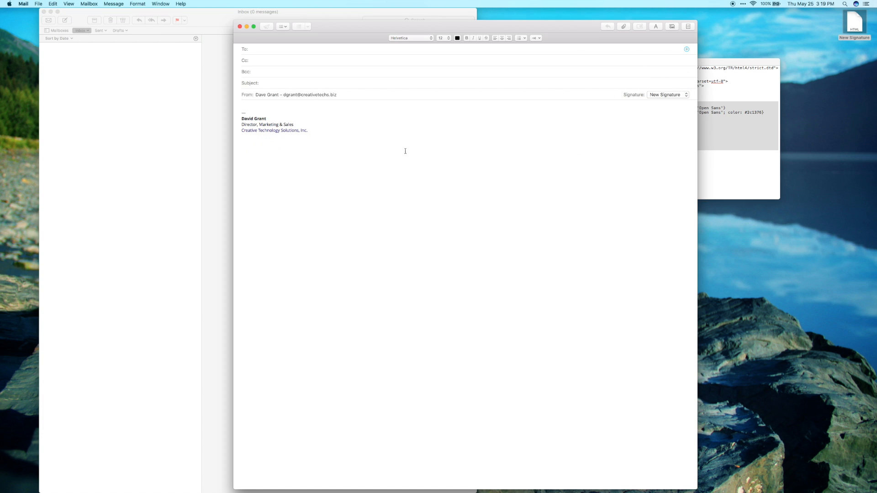